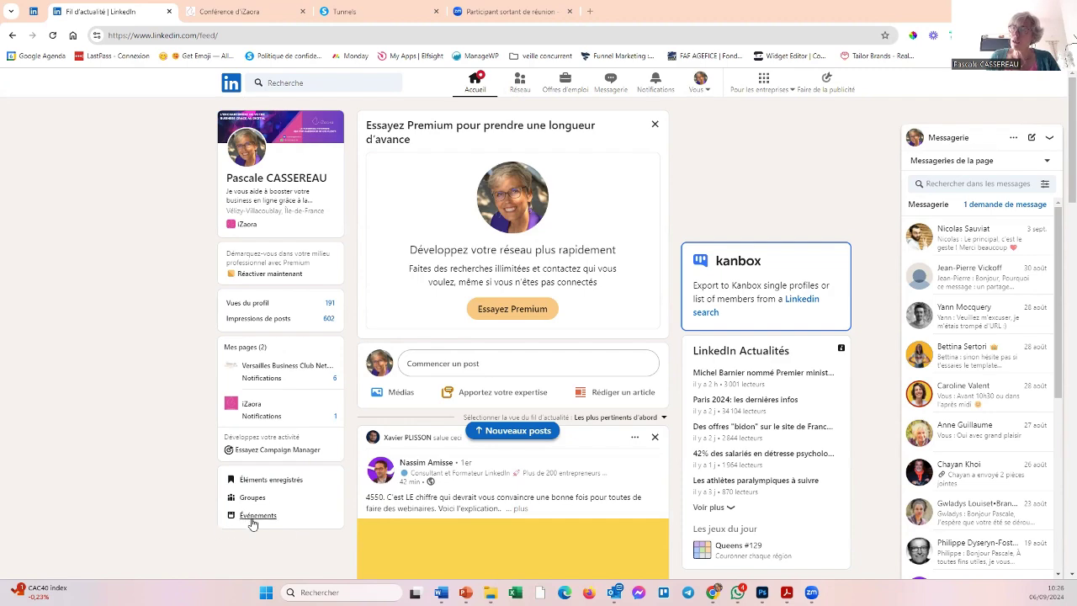
- Start creating a new event from the Événements page and load the encart-conference image as its cover photo
click(253, 519)
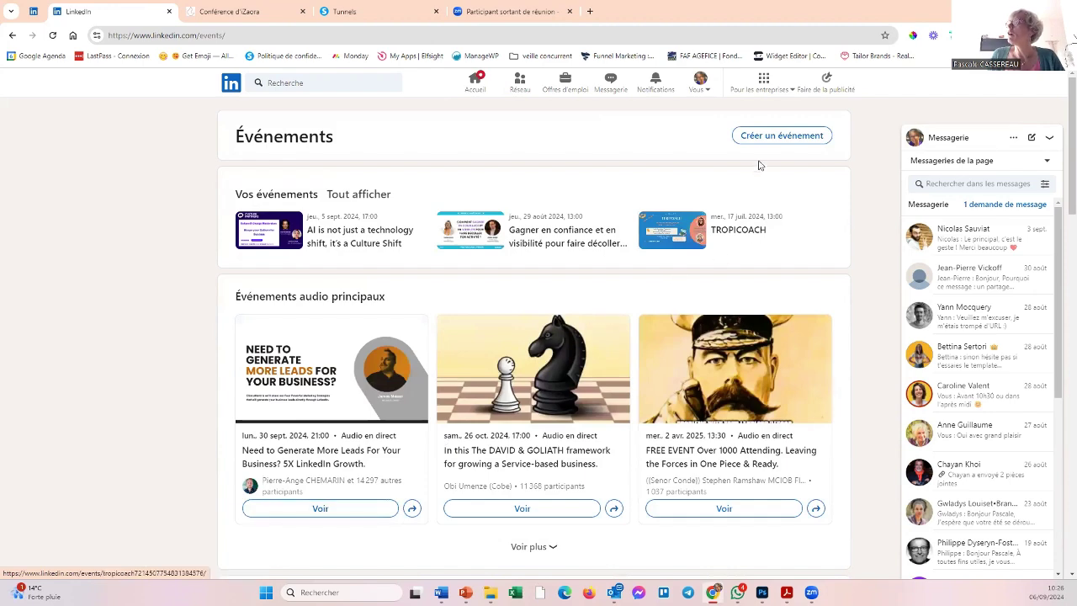
click(764, 137)
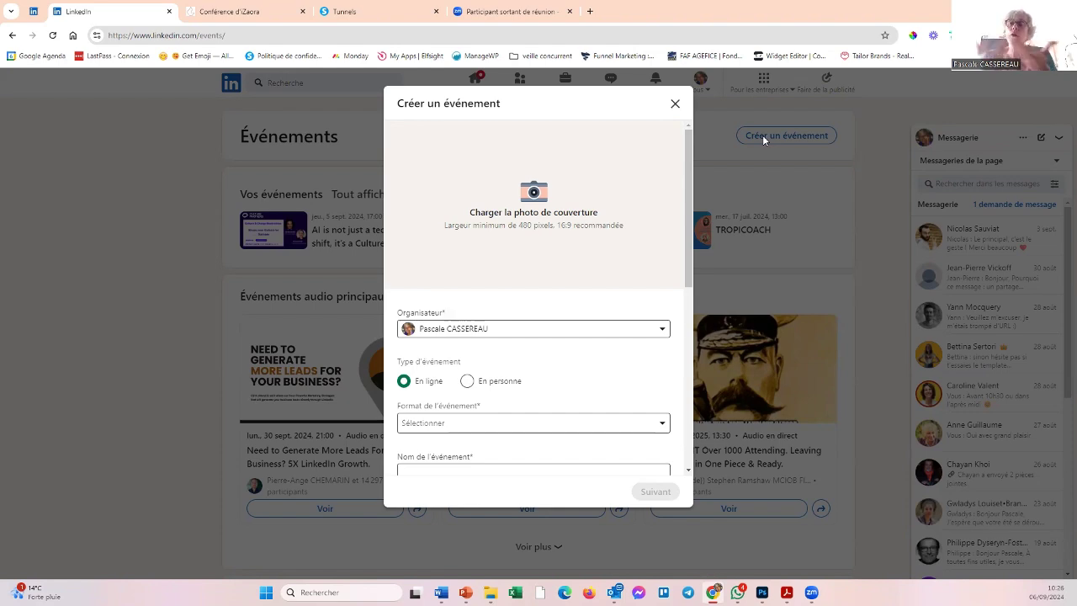
click(232, 13)
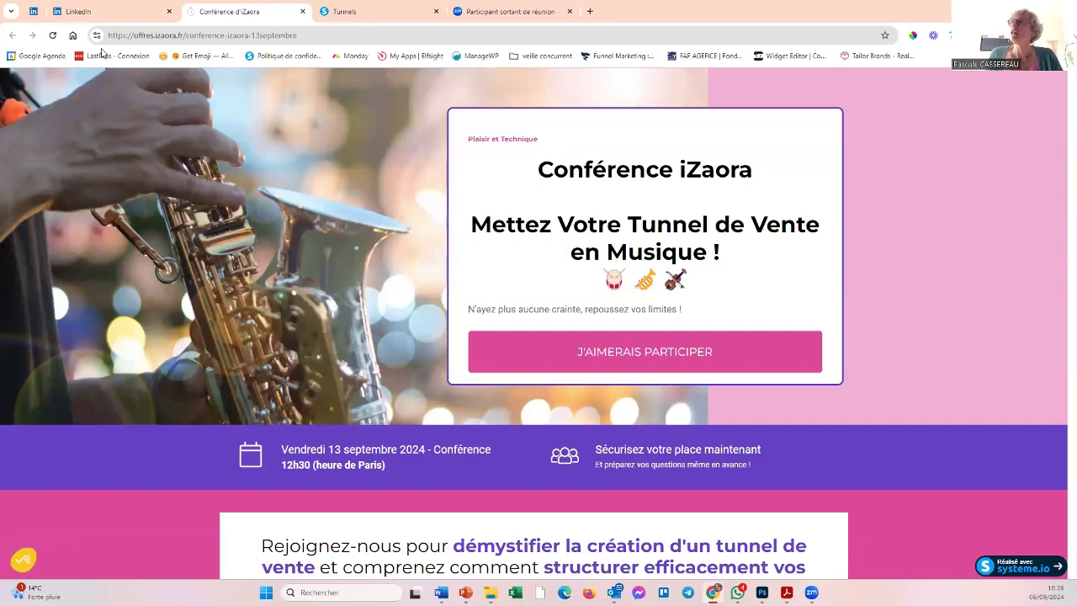
click(110, 13)
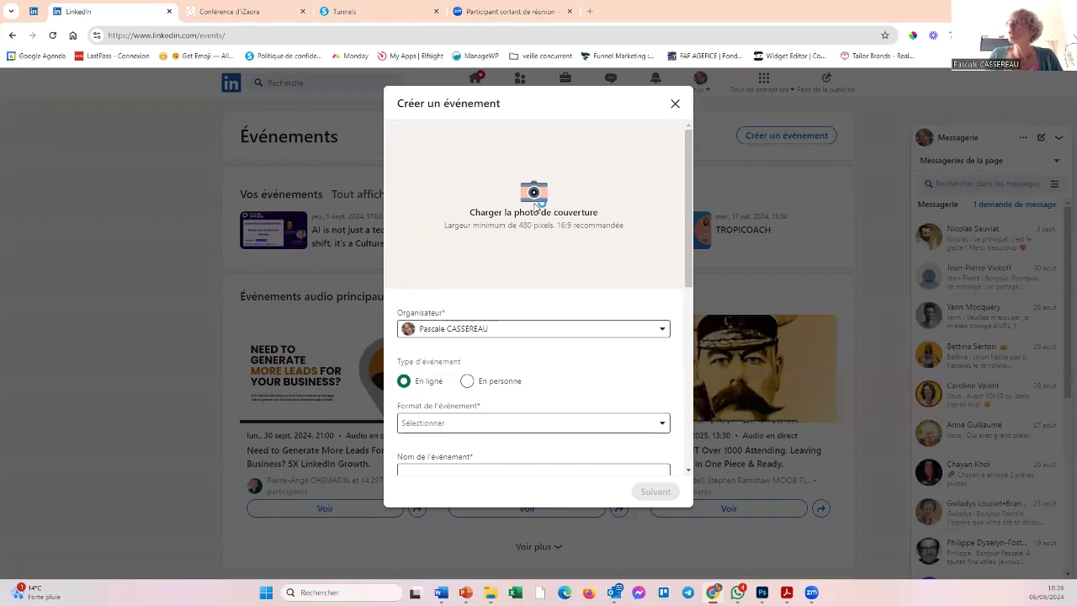
click(539, 204)
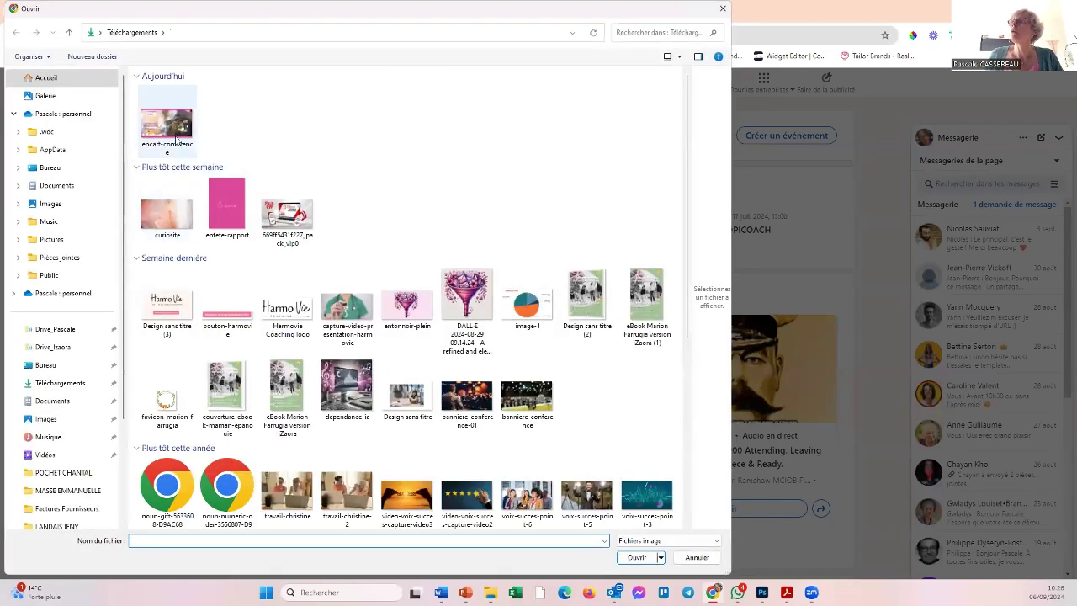
double_click(176, 138)
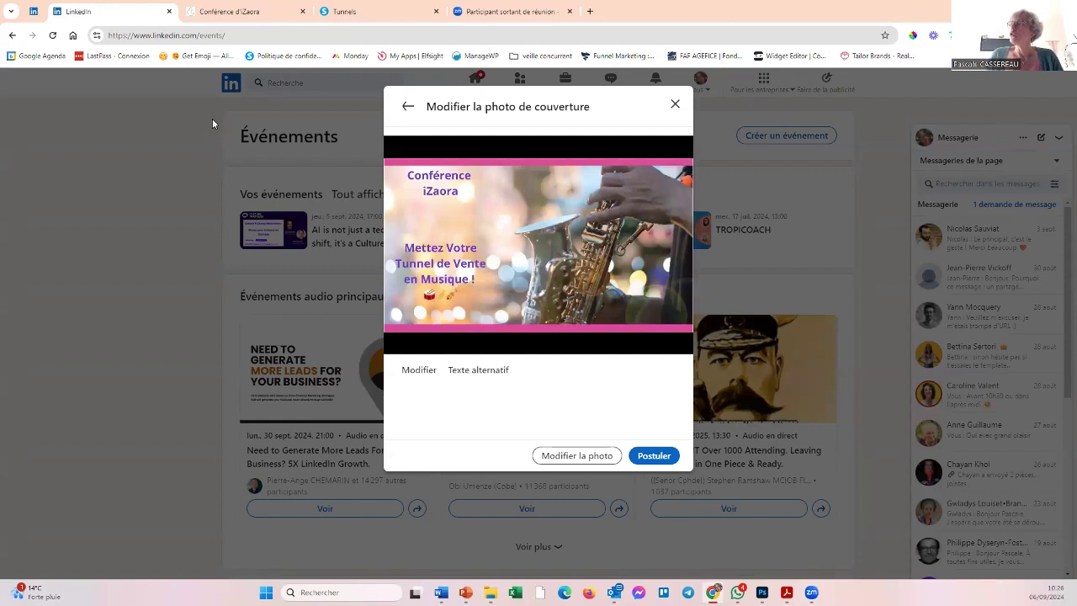
- Apply the cover photo with the alt text "Bienvenue dans notre prochaine conférence. le 13 septembre, pout mettre votre tunnel de vente en musique"
click(471, 371)
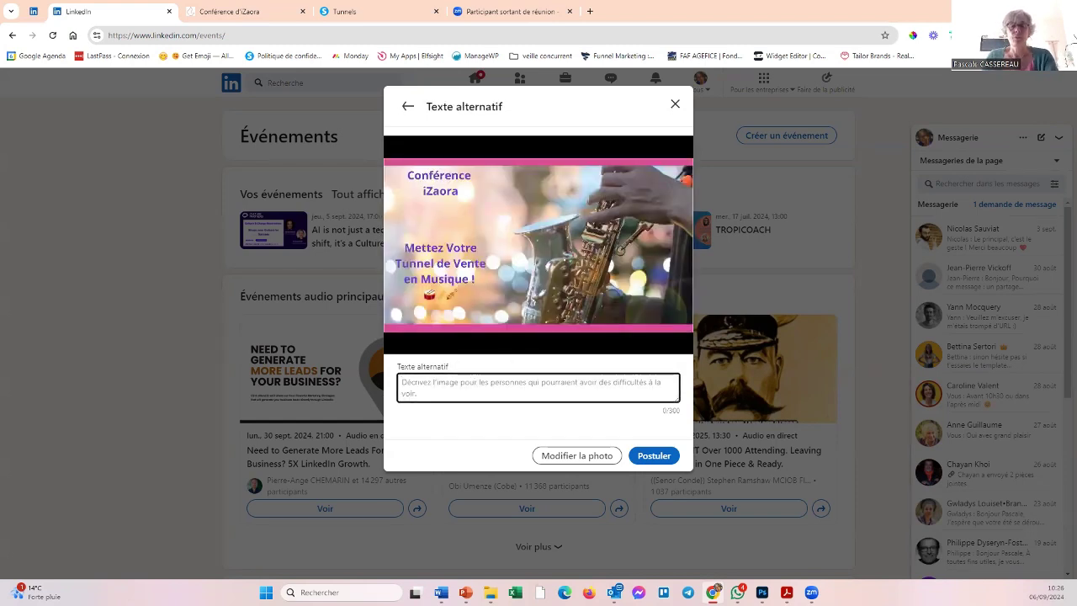
text(Bi)
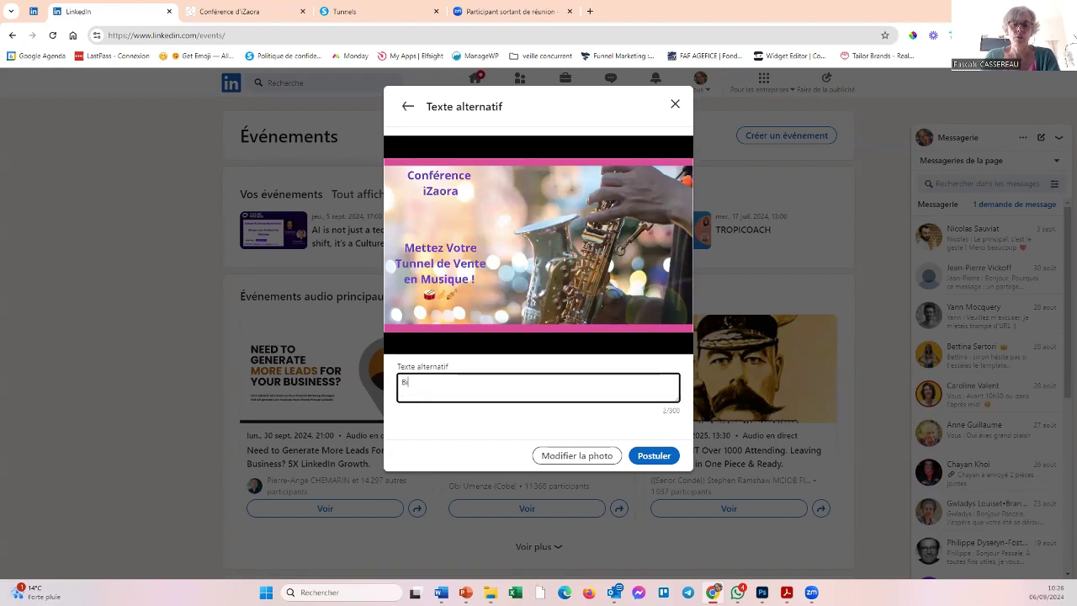
text(envenue dans )
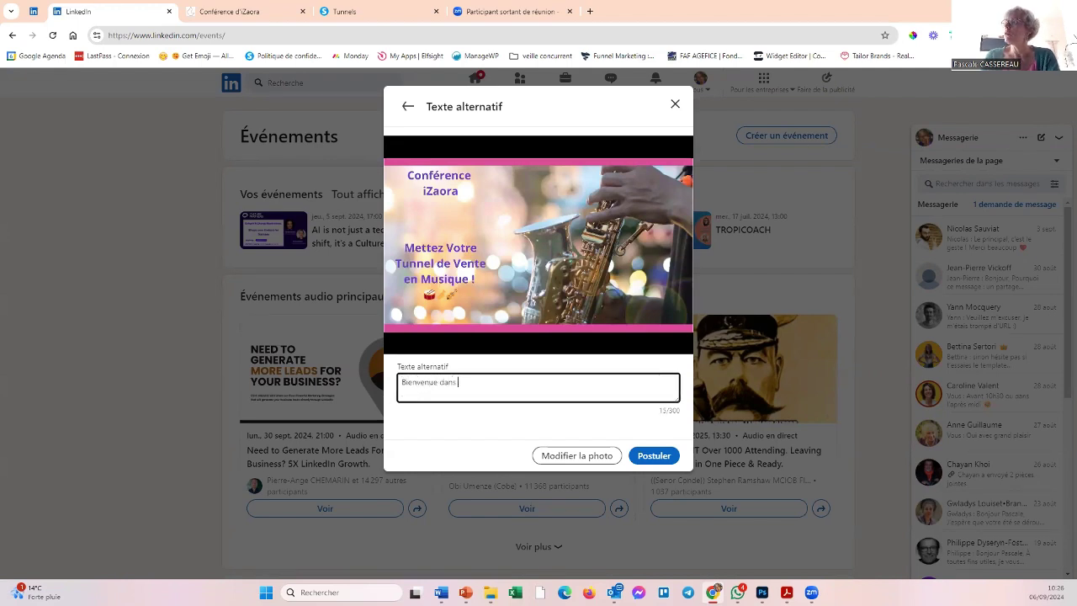
text(notre prochaine com)
text(fér)
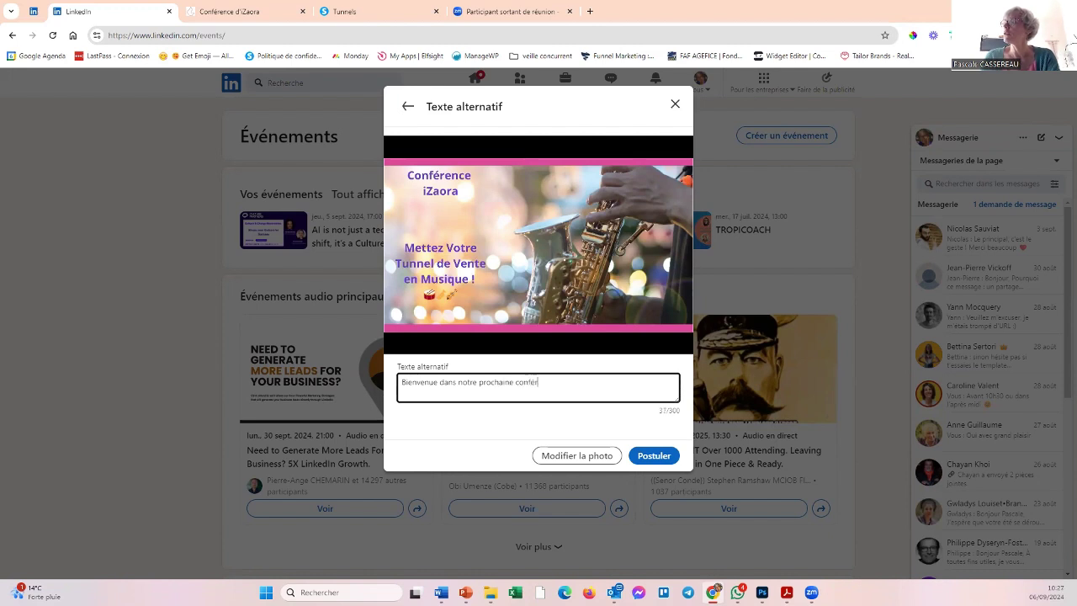
text(en)
text(ce.)
text( le 13 s)
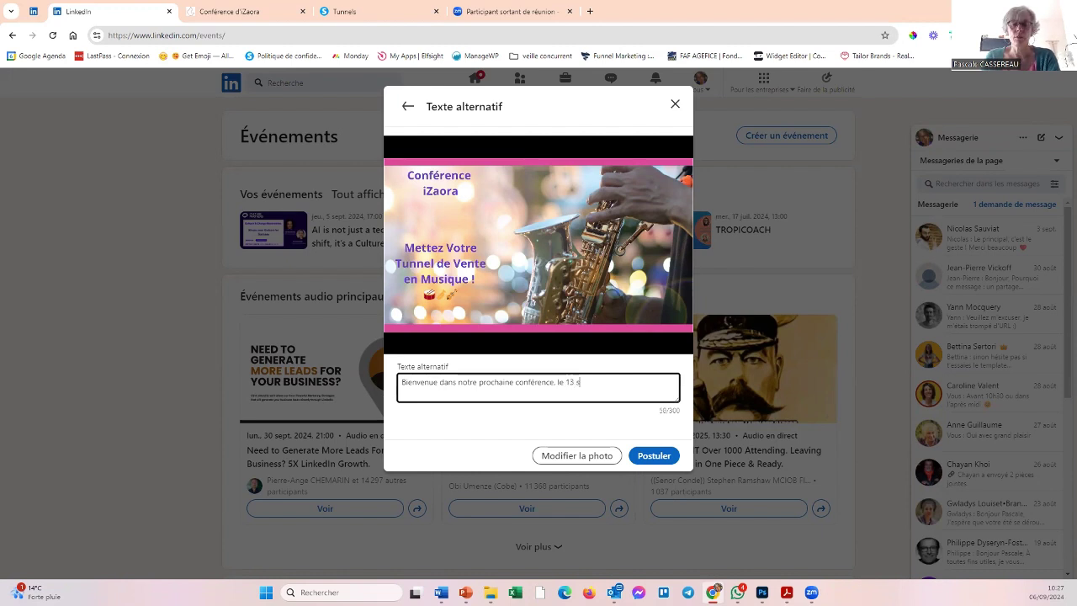
text(eptembre, pou)
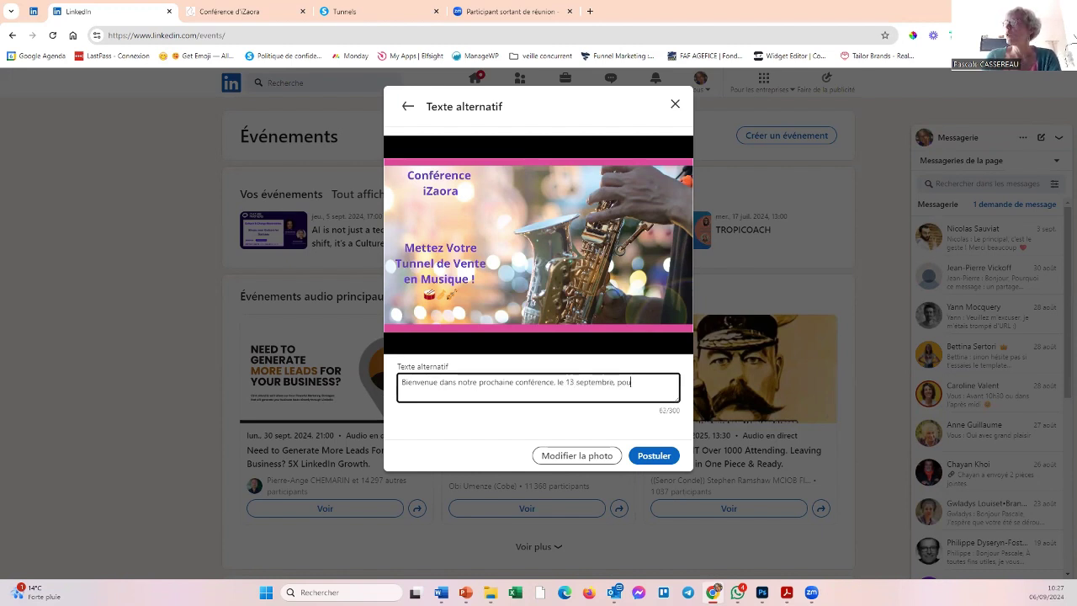
text(t mettre votre tunnele)
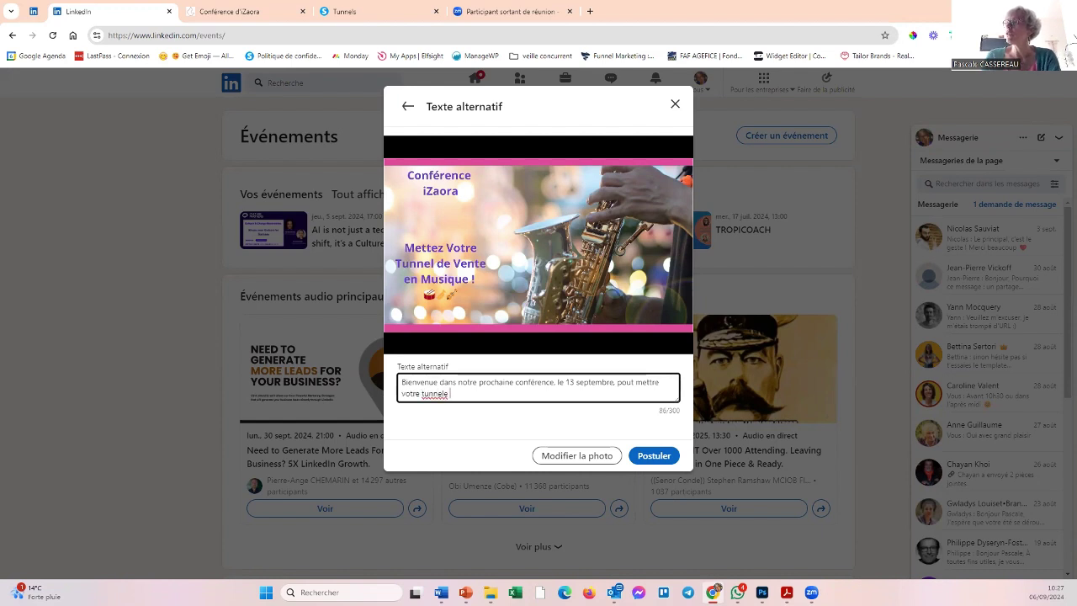
key(BackSpace)
text(de vente en )
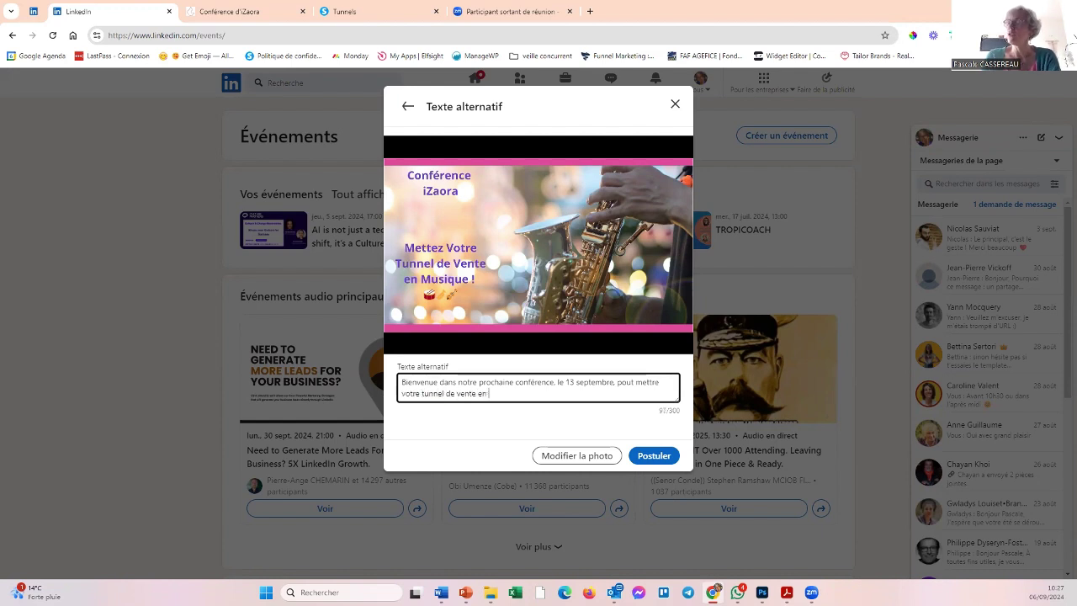
text(musique)
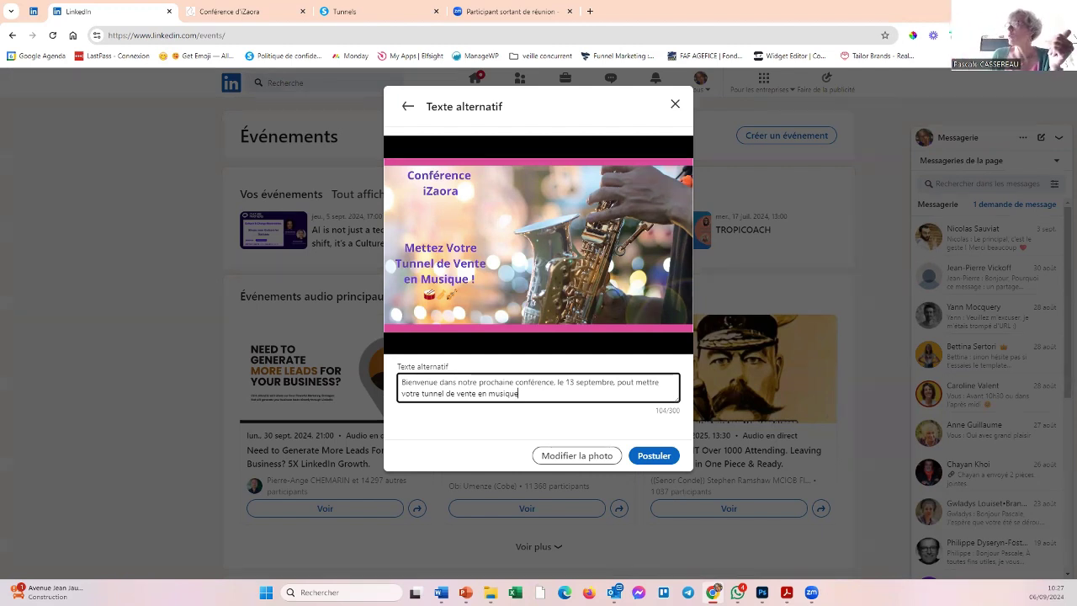
click(650, 459)
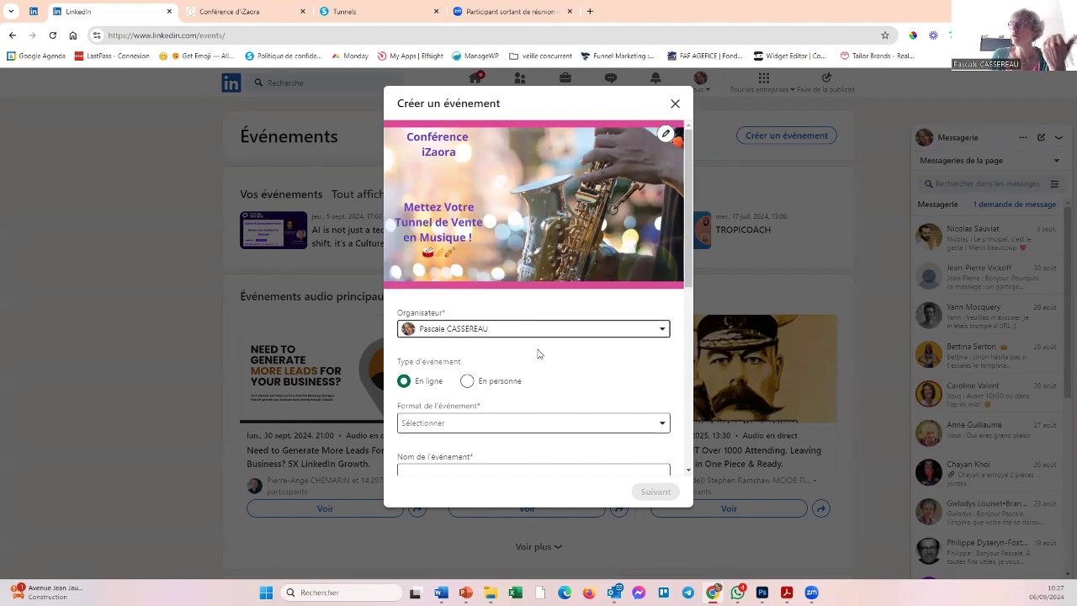
- Set the online event's format to "Lien externe de l'événement"
scroll(570, 363, down, 2)
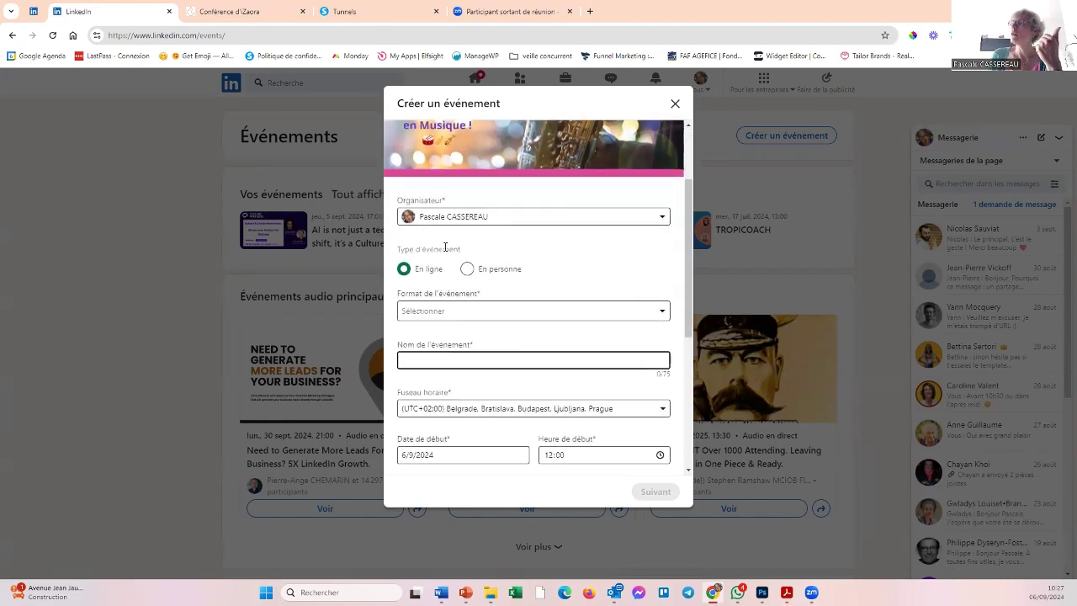
click(465, 318)
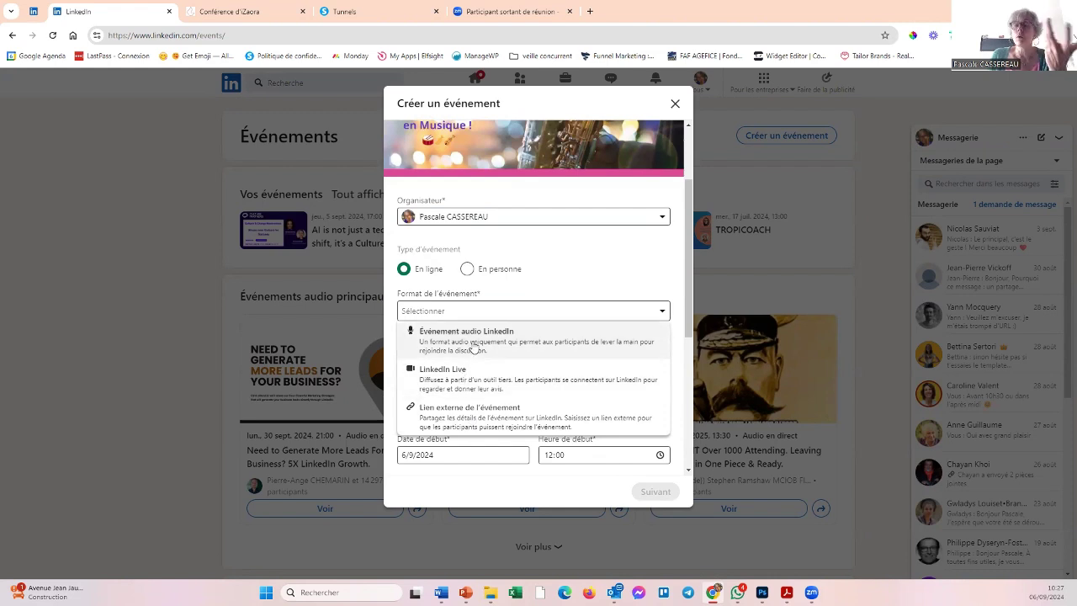
click(458, 418)
- Name the event "Comment bien démarrer sa rentrée avec un tunnel de vente"
click(471, 358)
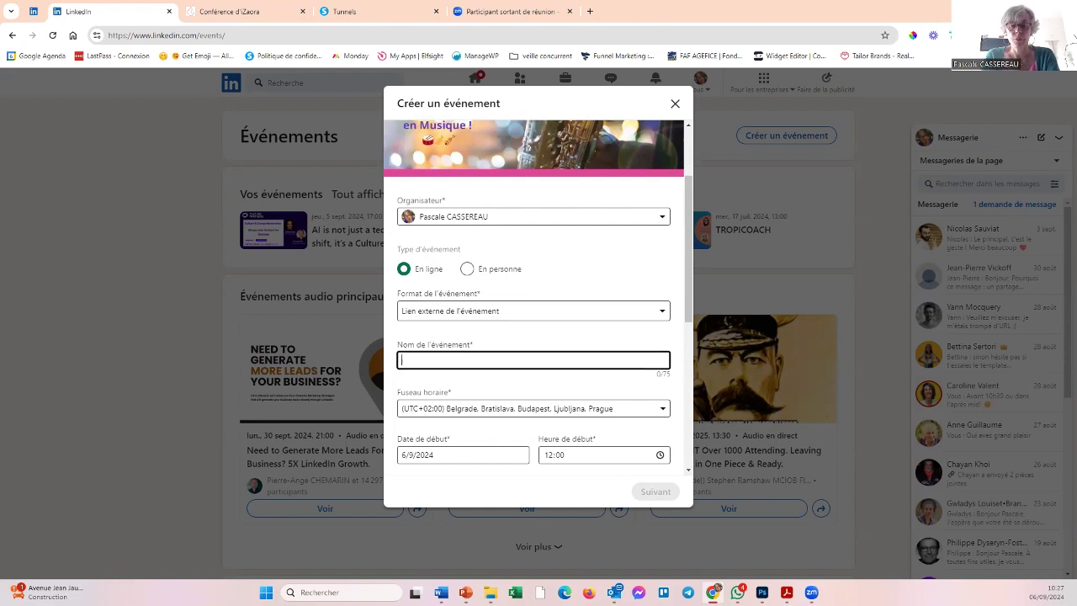
text(Co)
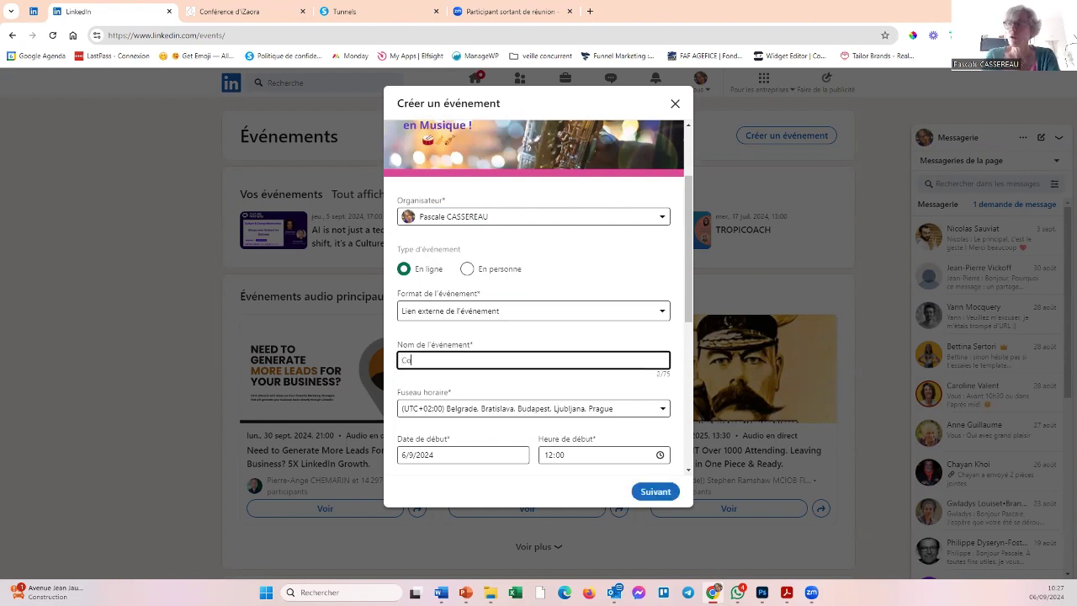
text(mment bien dé)
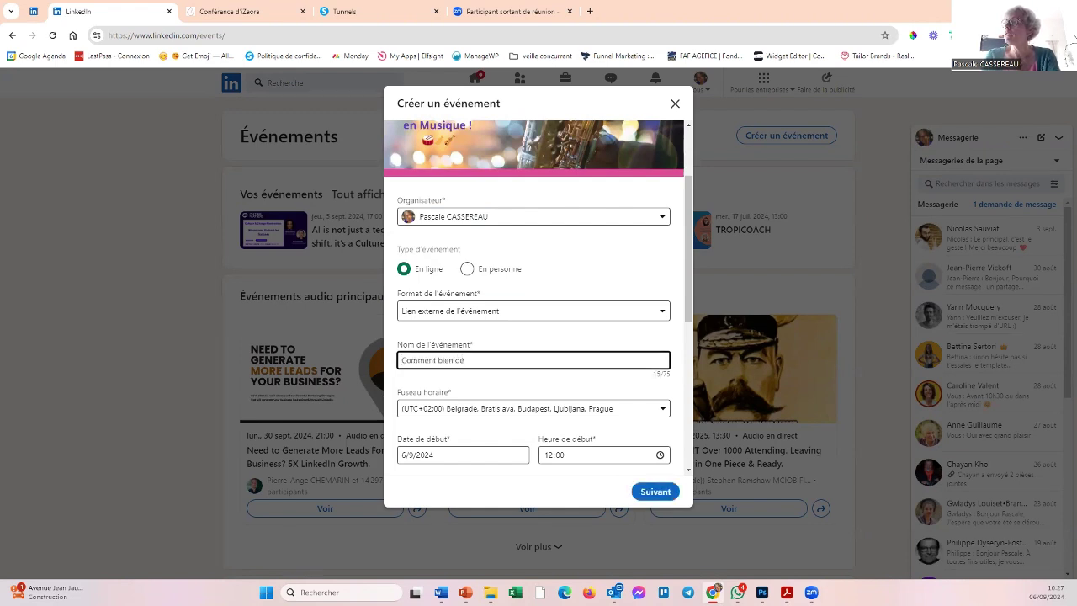
text(marrer sa rentré)
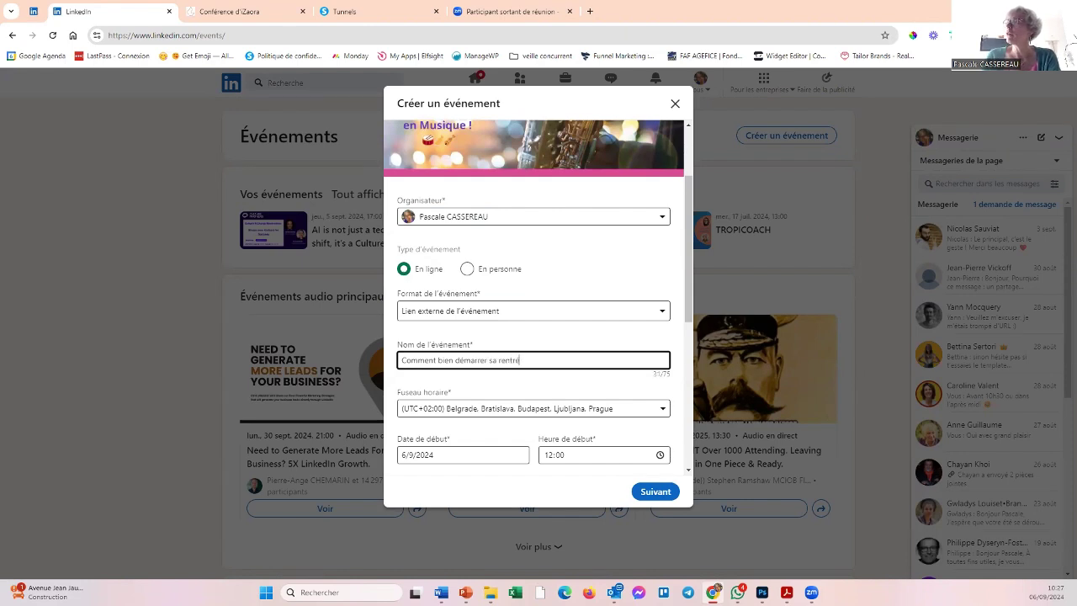
text(e avec un web)
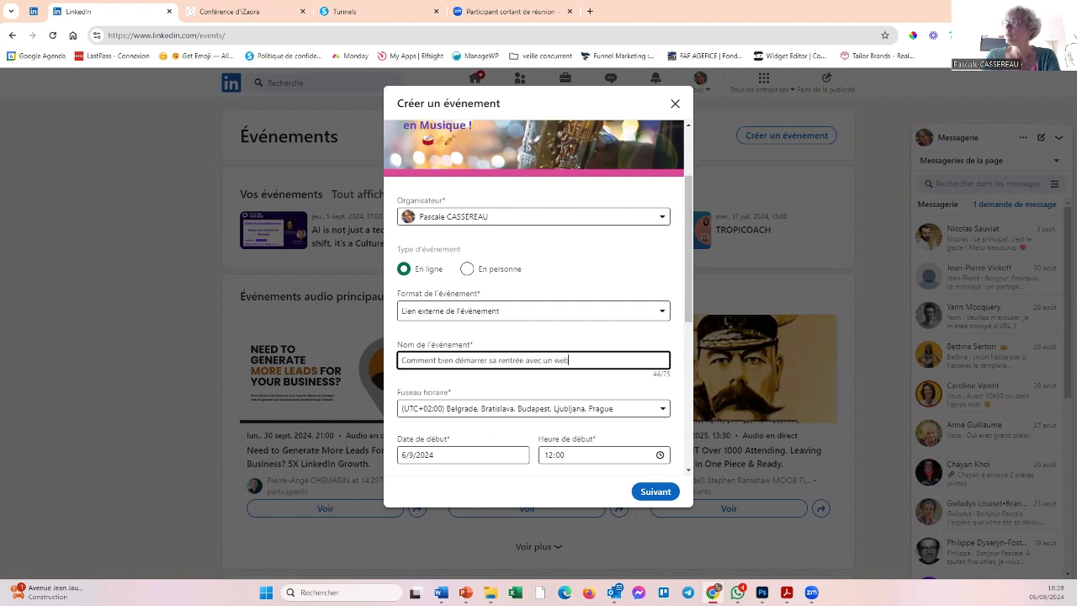
key(BackSpace)
key(BackSpace)
key(BackSpace)
text(tunnele d de vente)
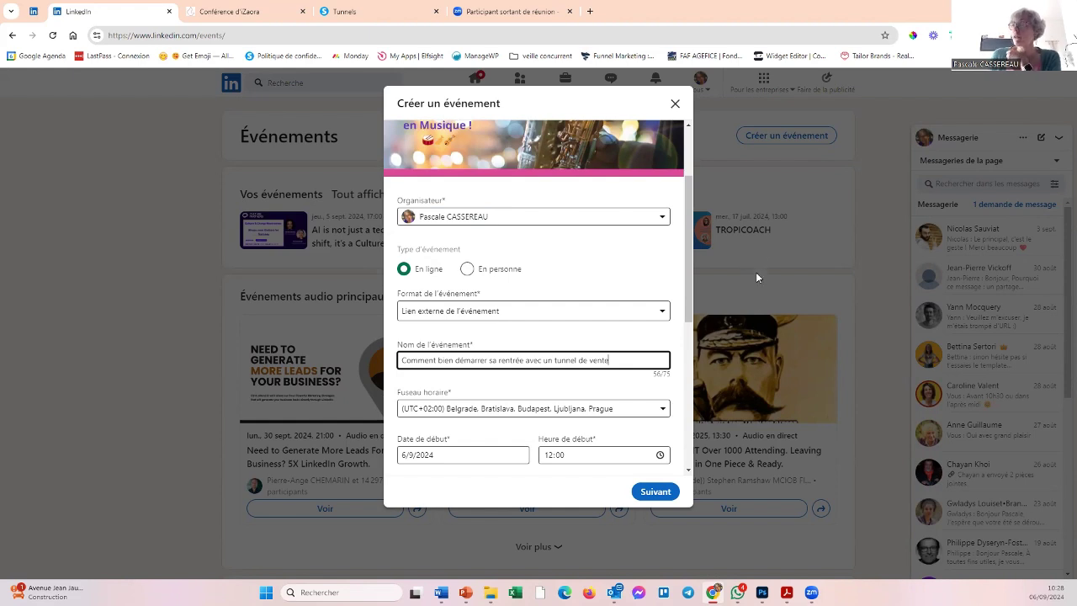
- Set the event's time zone to (UTC+02:00) Bruxelles, Copenhague, Madrid, Paris
click(514, 415)
scroll(541, 391, down, 3)
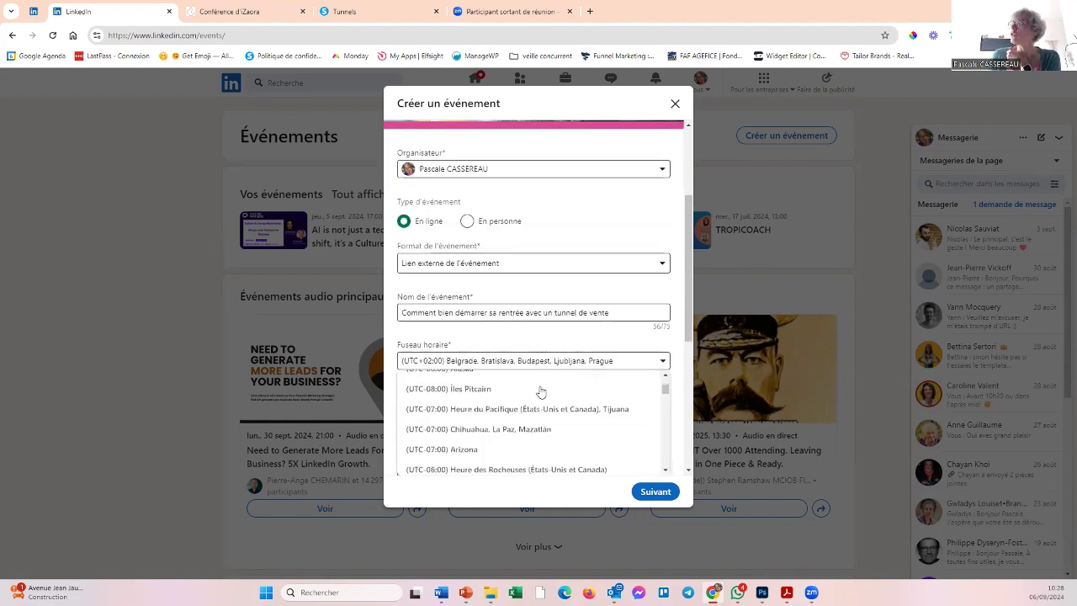
scroll(541, 391, down, 5)
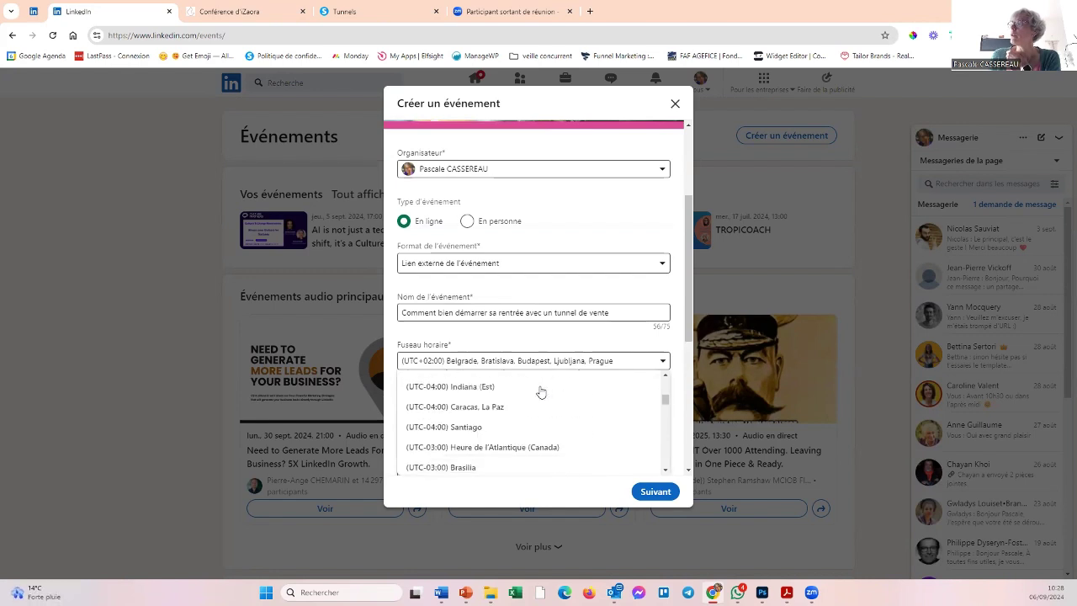
scroll(541, 391, down, 6)
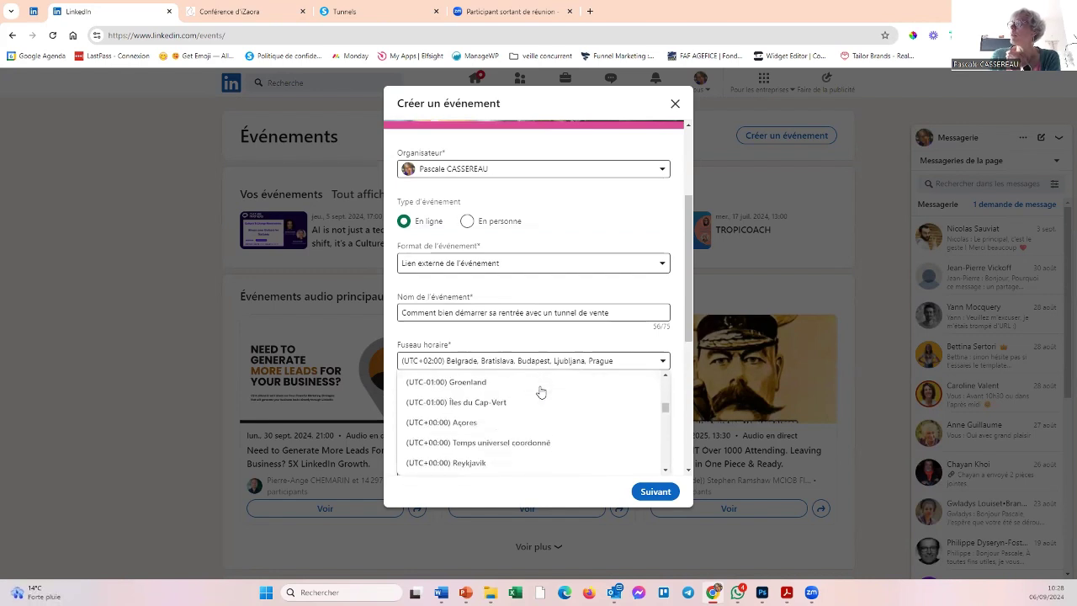
scroll(539, 390, down, 3)
click(505, 451)
- Fill in the event description with the conference page's text beginning "Rejoignez-nous pour démystifier la création d'un tunnel de vente" and continue to the announcement post
scroll(496, 416, down, 2)
click(494, 411)
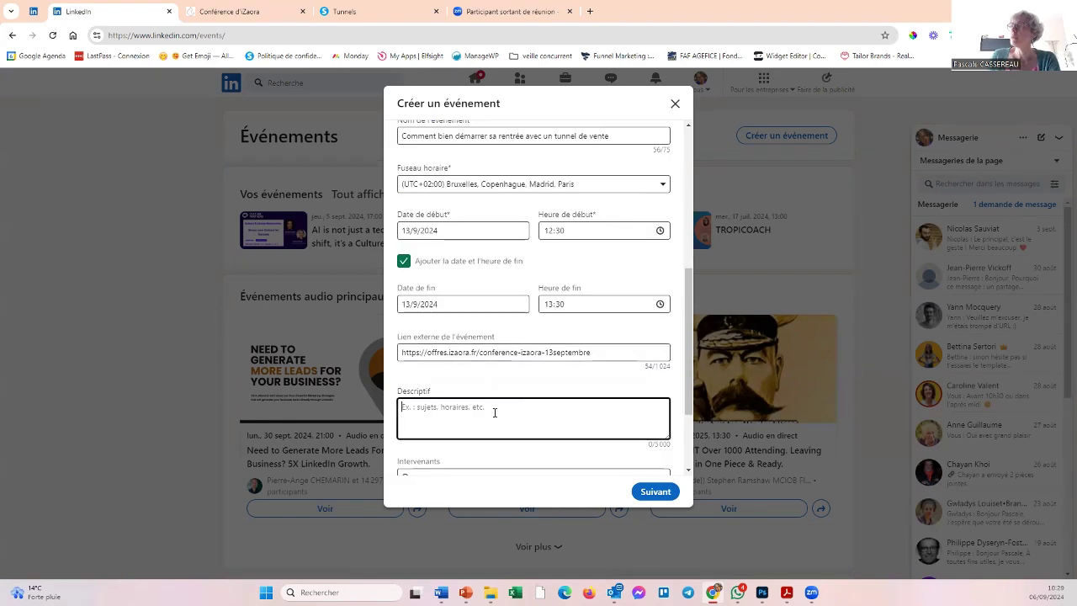
click(232, 11)
scroll(318, 342, down, 4)
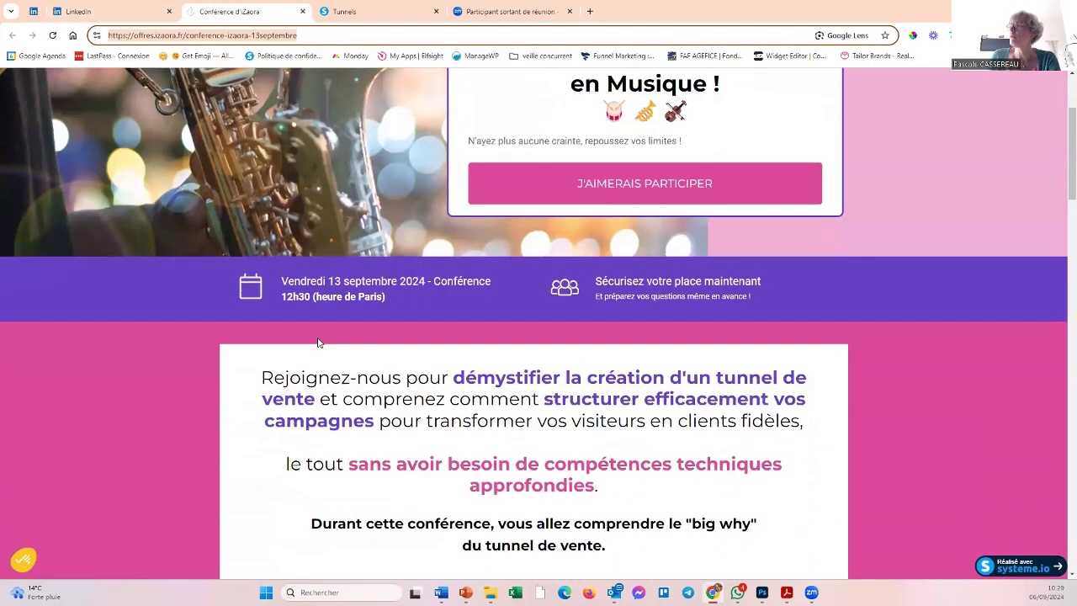
key(ctrl+shift+Tab)
text(Rejoignez-nous pour démystifier la création d'un tunnel de vente et comprenez comment structurer efficacement vos campagnes pour transformer vos visiteurs en clients fidèles,  le tout sans avoir besoin de compétences techniques approfondies.  Durant cette conférence, vous allez comprendre le "big why" du tunnel de vente.  A quoi cela me sert-il d'avoir un tunnel de vente ?)
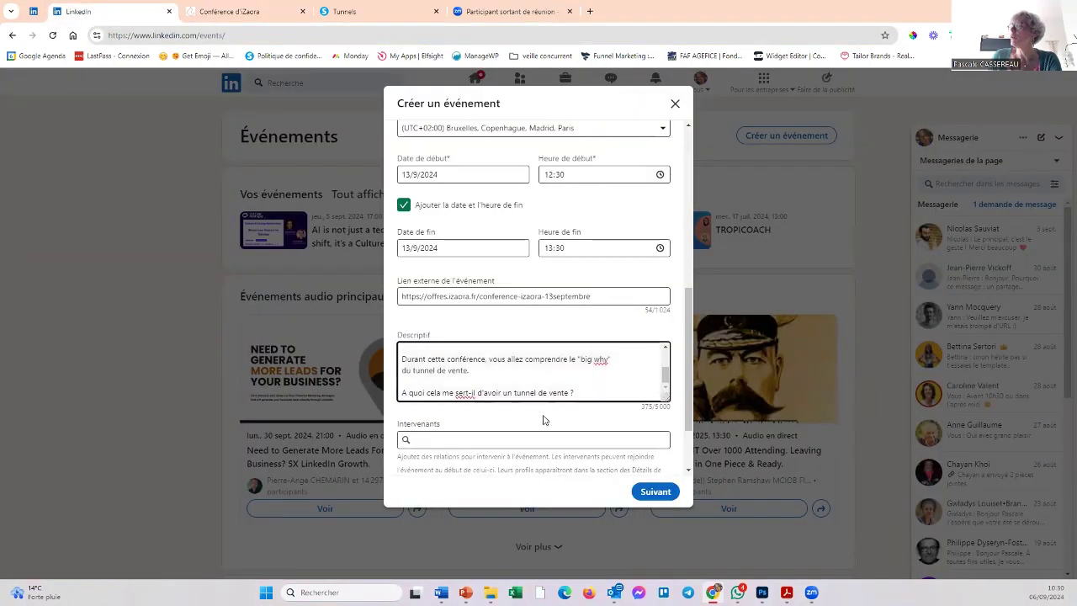
scroll(488, 395, down, 1)
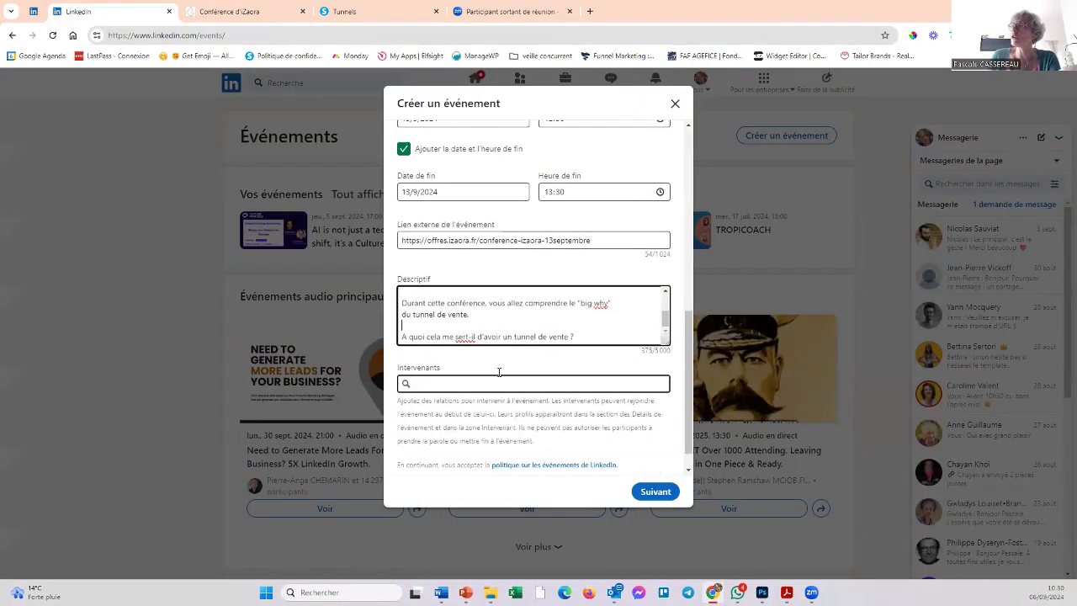
scroll(497, 372, down, 1)
click(658, 491)
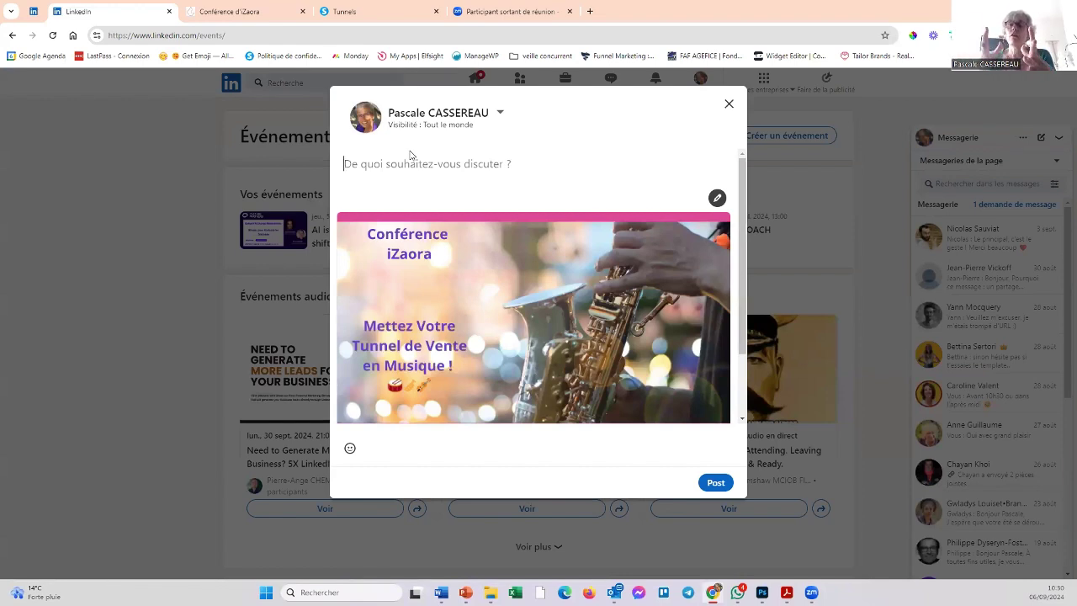
- Paste the announcement text beginning "A vos agendas, j'organise une masterclass le 13 septembre" into the post and review it with its event image
key(ctrl+v)
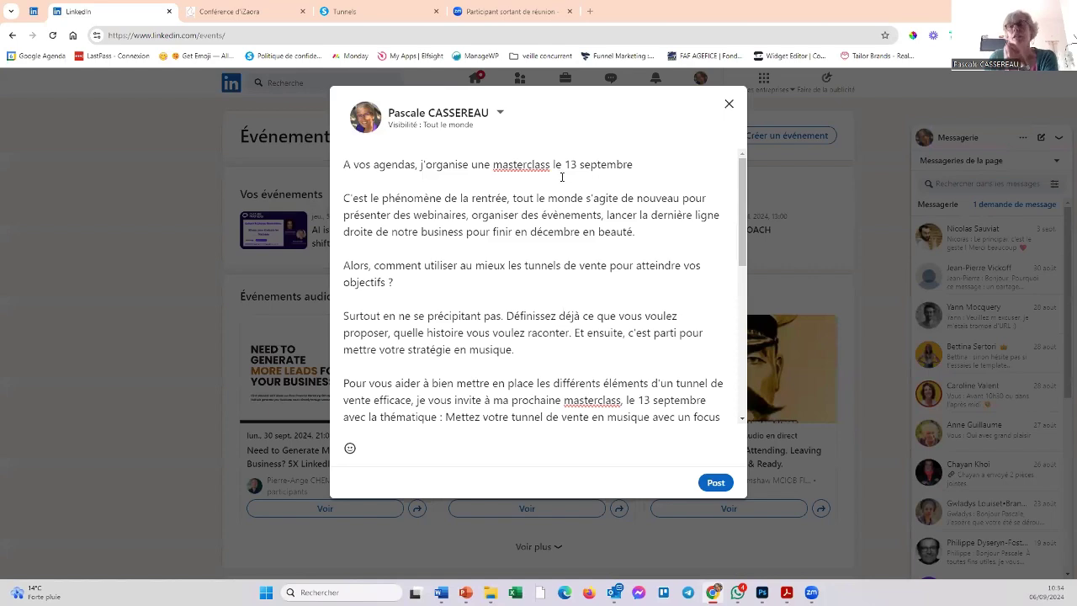
scroll(562, 177, down, 3)
scroll(564, 190, up, 2)
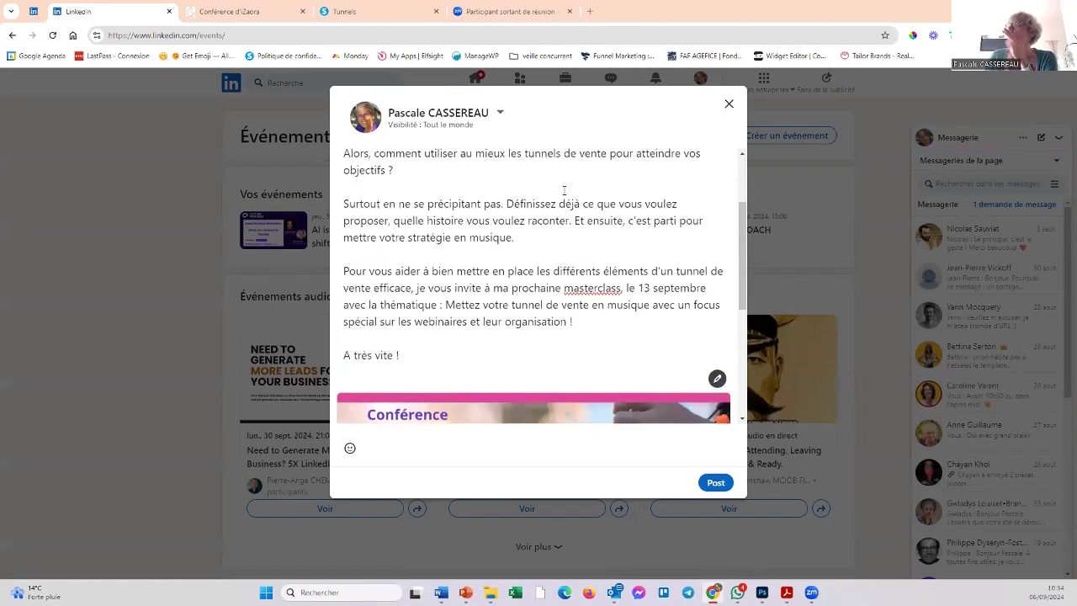
scroll(479, 208, down, 2)
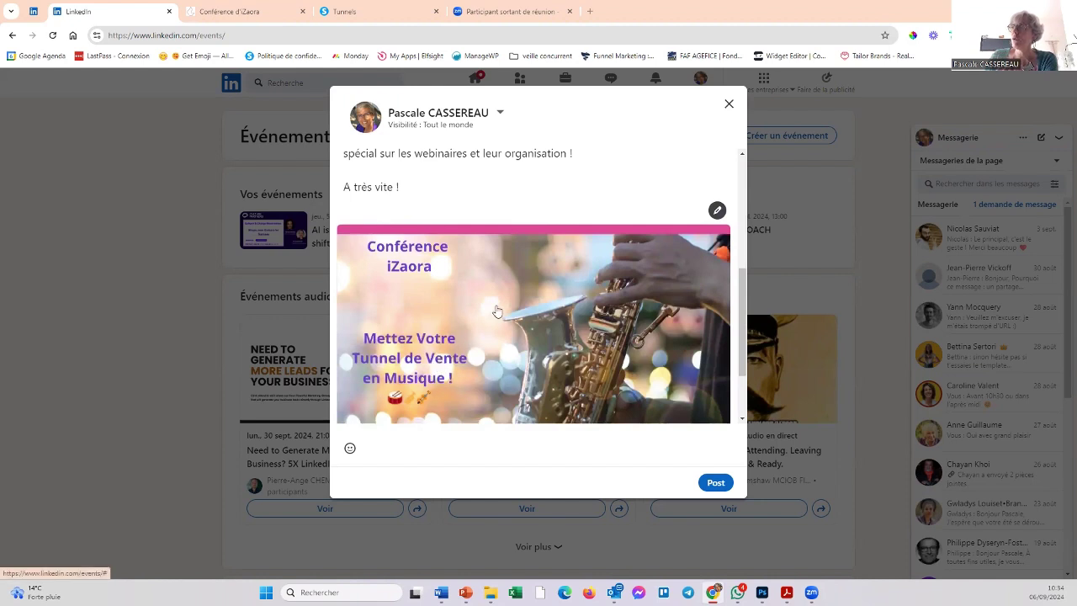
- Publish the announcement post and start inviting connections to the event
scroll(496, 311, down, 1)
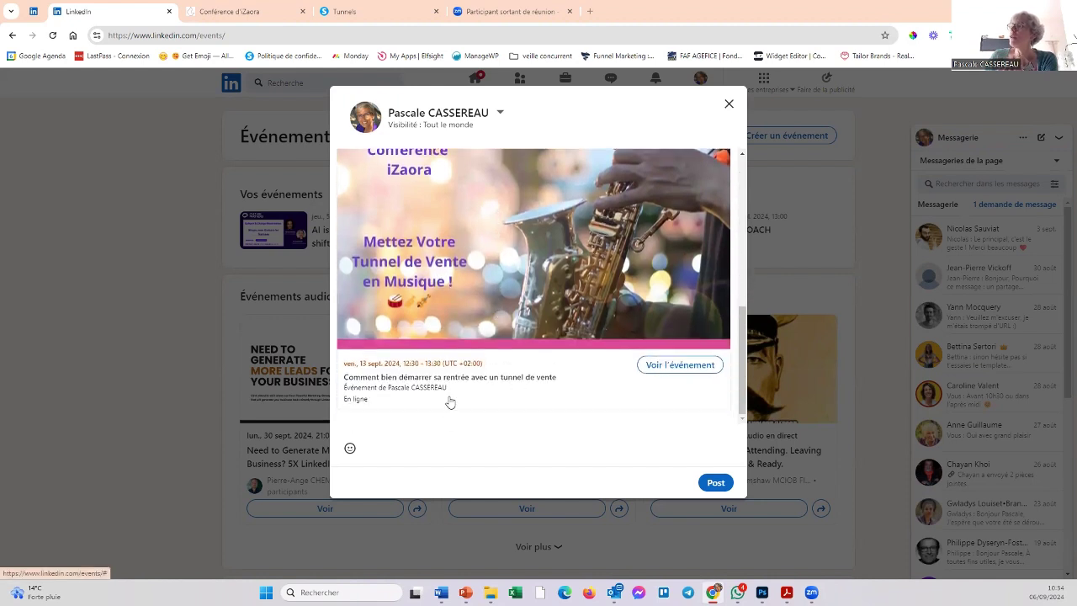
click(712, 481)
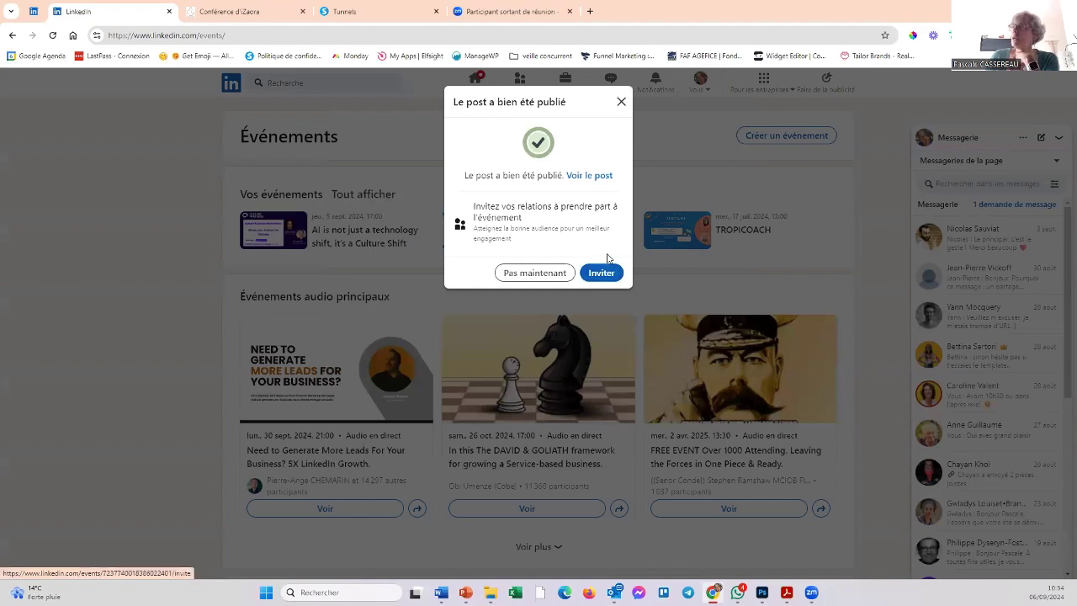
click(606, 274)
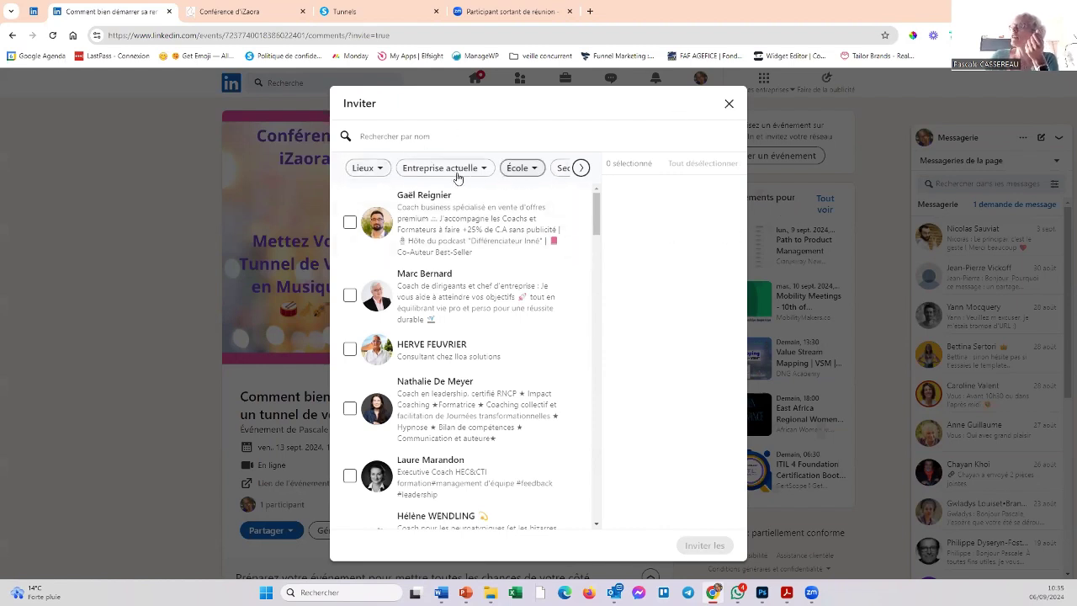
- Look through the location and current-company filters, and filter the invitable connections by the sector "Développement professionnel et coaching"
click(362, 169)
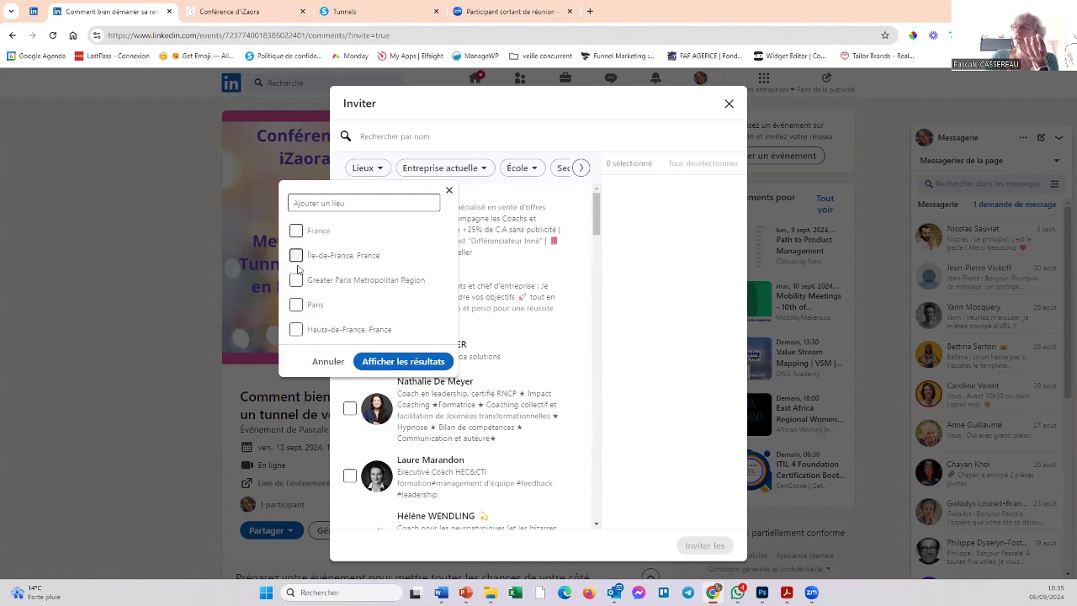
click(465, 171)
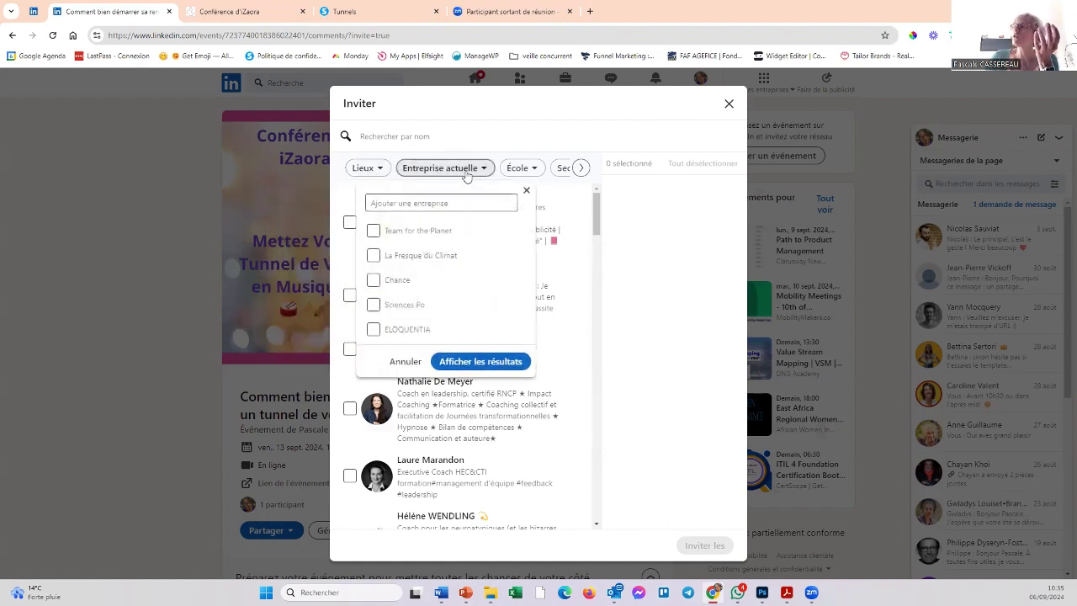
click(559, 168)
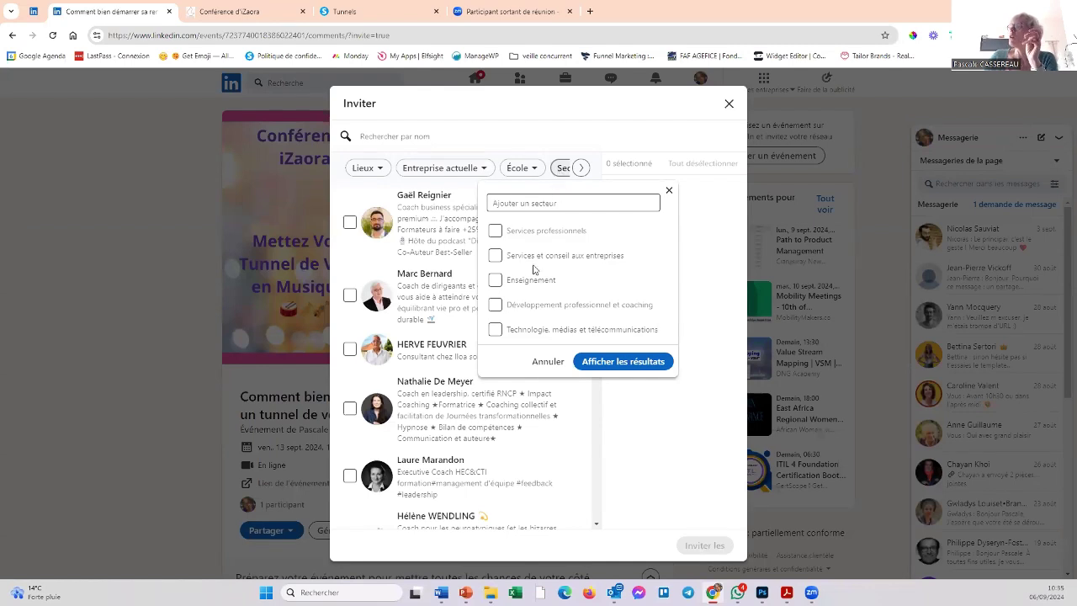
click(495, 306)
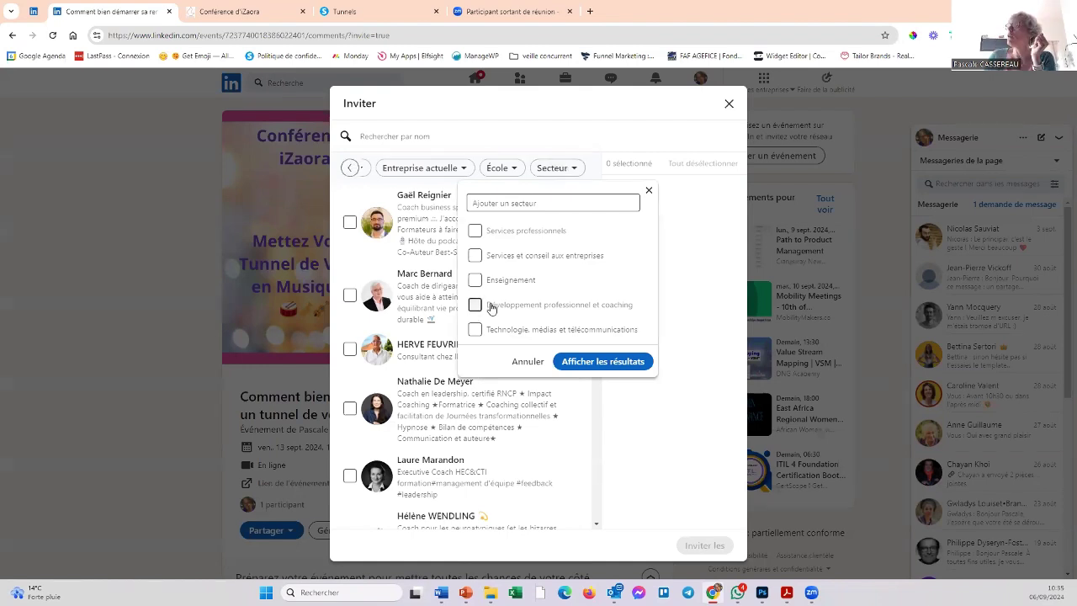
click(597, 364)
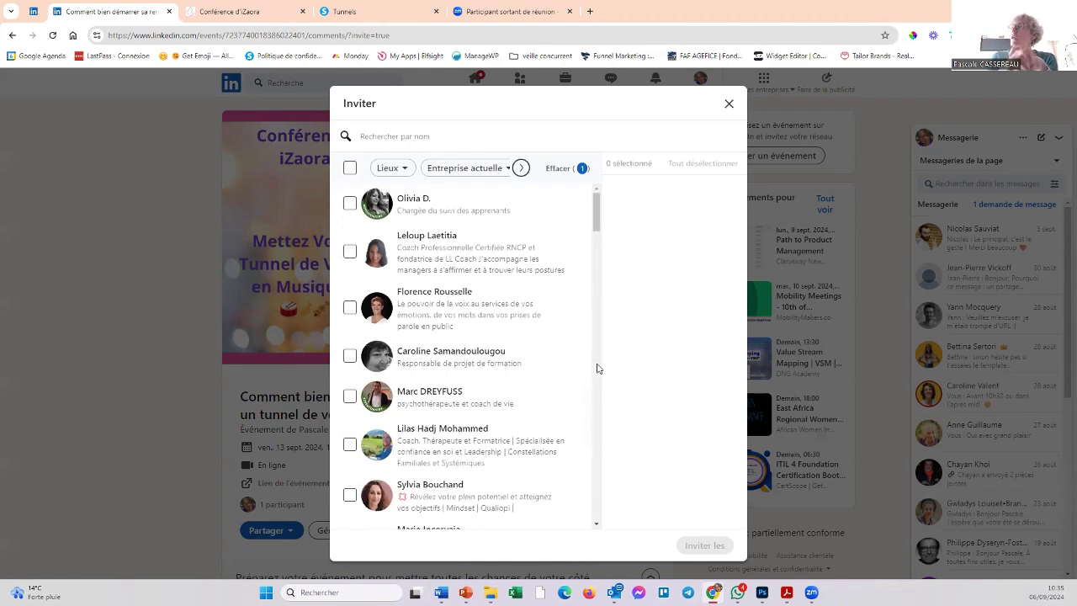
- Select all the filtered connections, review the selected list and send them the event invitation
drag(597, 207, 600, 536)
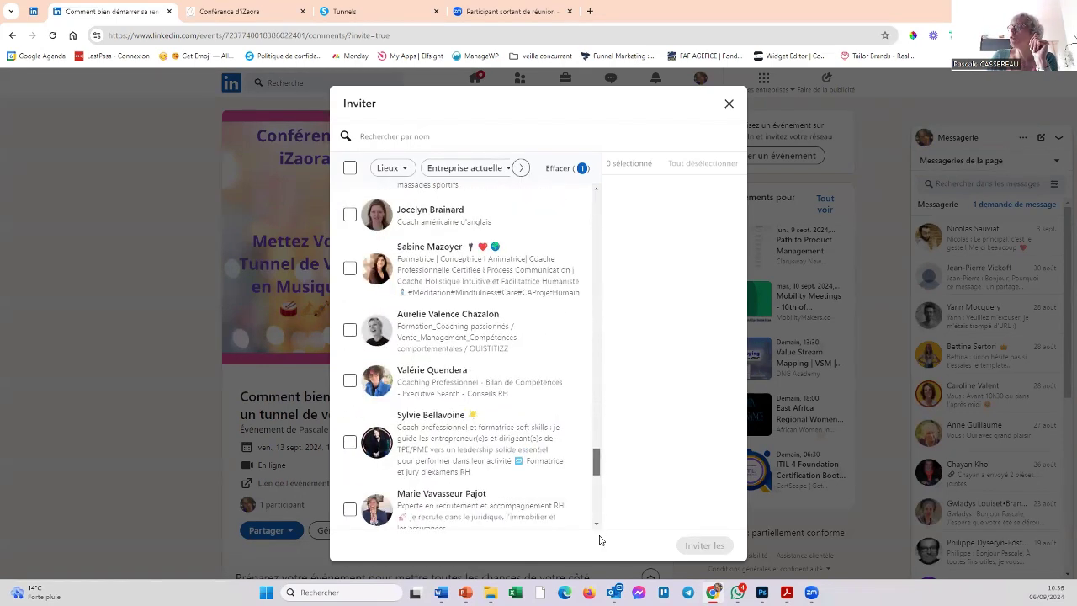
click(350, 168)
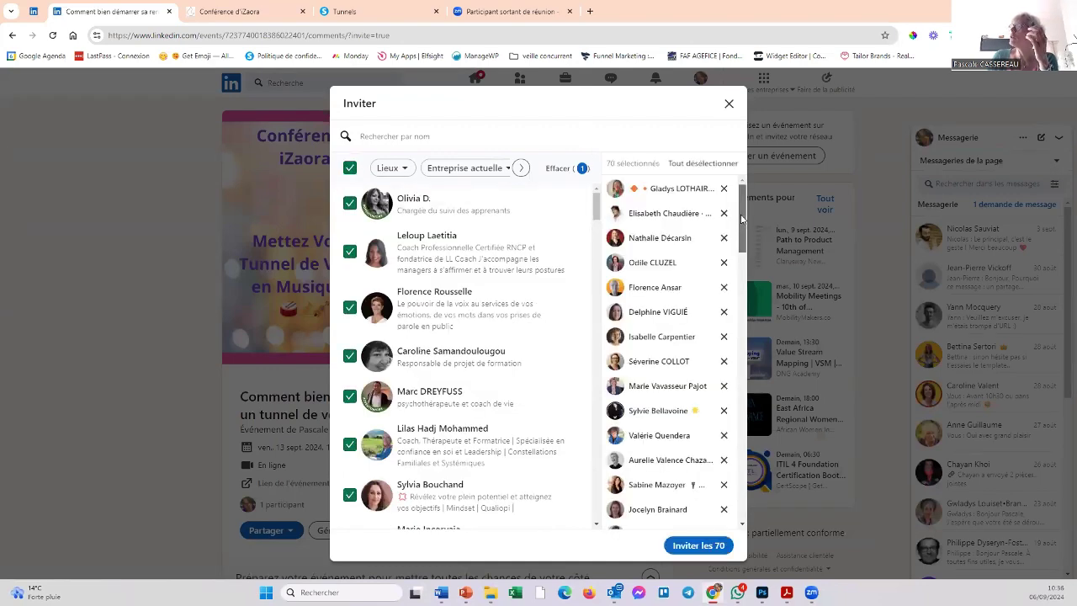
drag(741, 219, 747, 504)
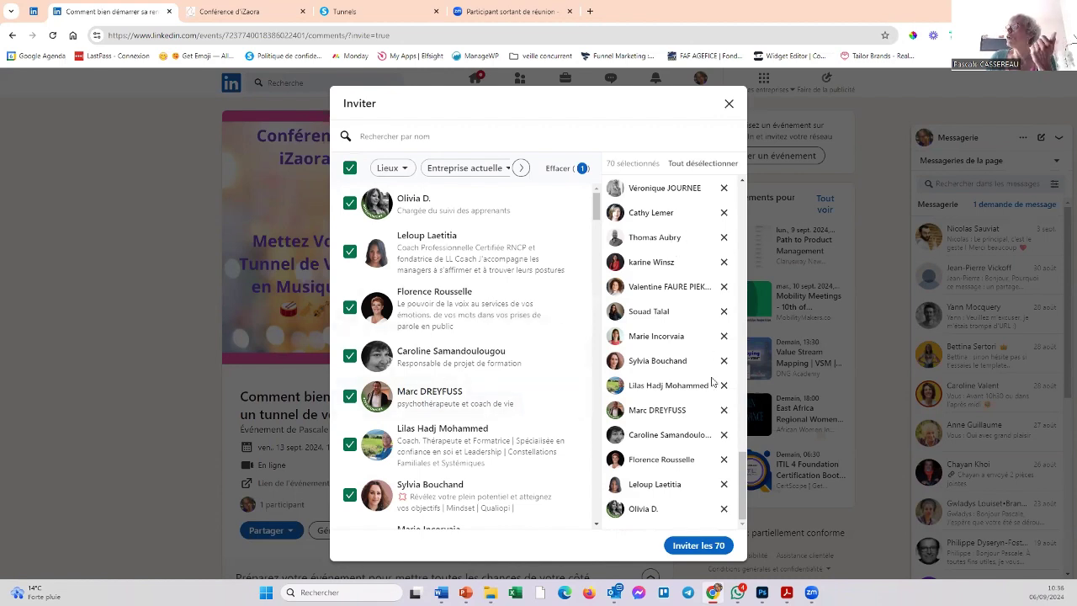
drag(745, 509, 742, 239)
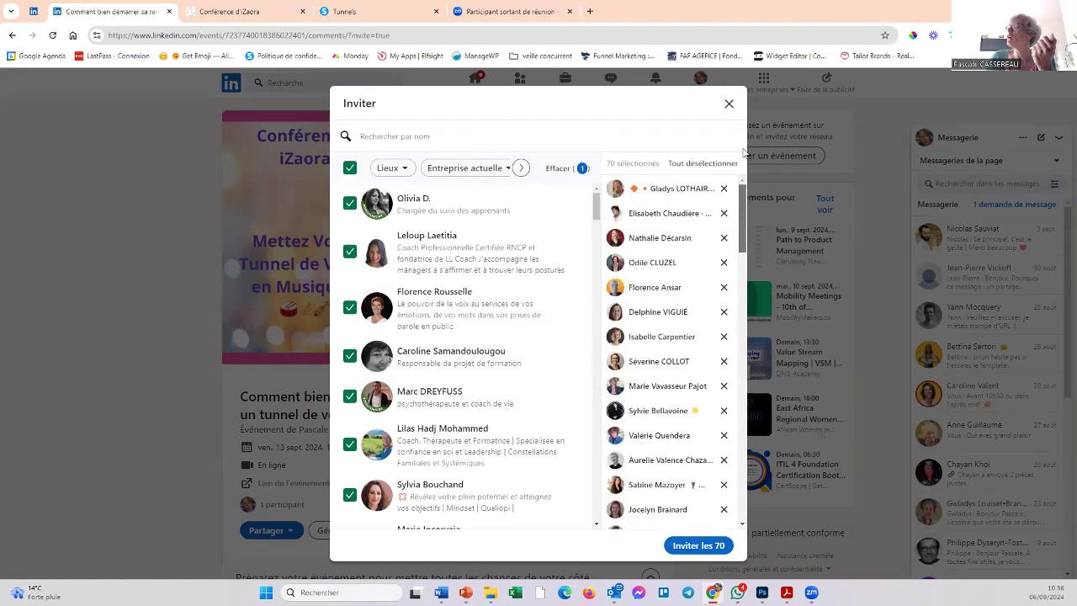
click(700, 549)
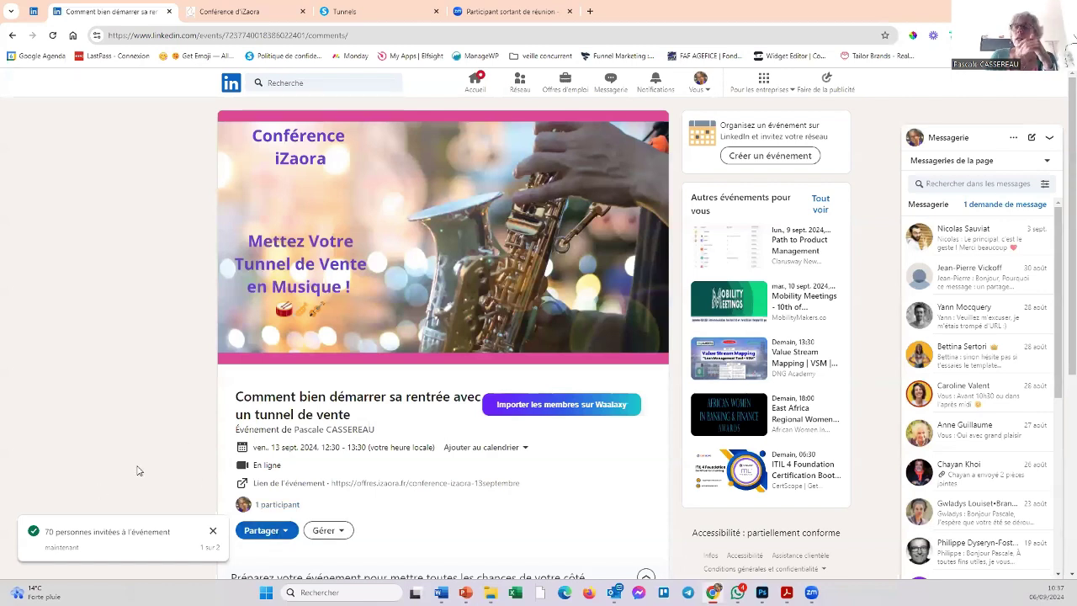
- Examine the event page's management options and its options for sharing the event by invitation, repost or message
click(345, 530)
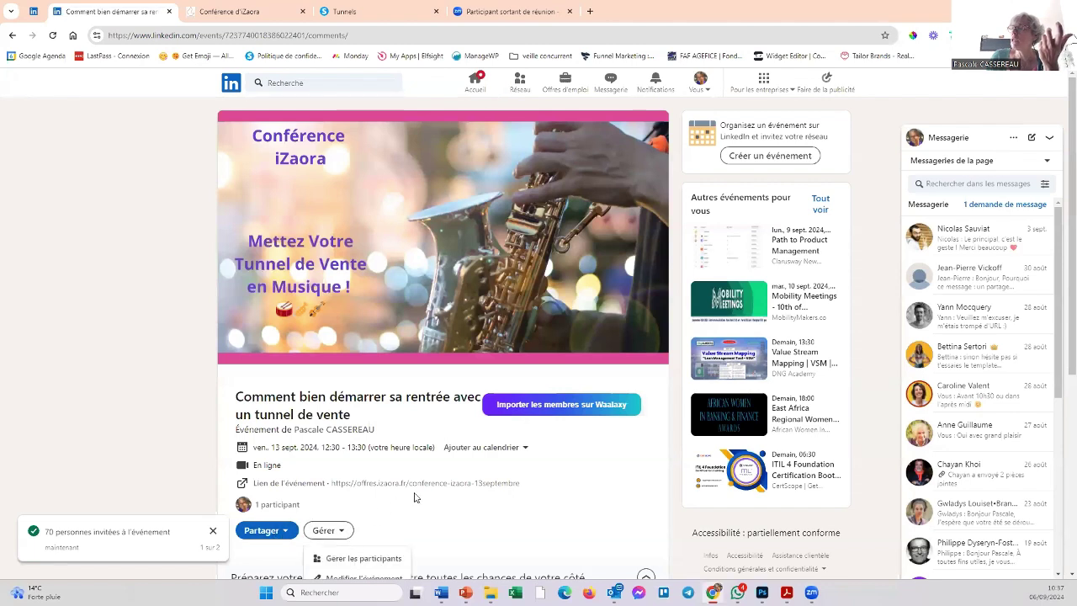
scroll(478, 486, down, 1)
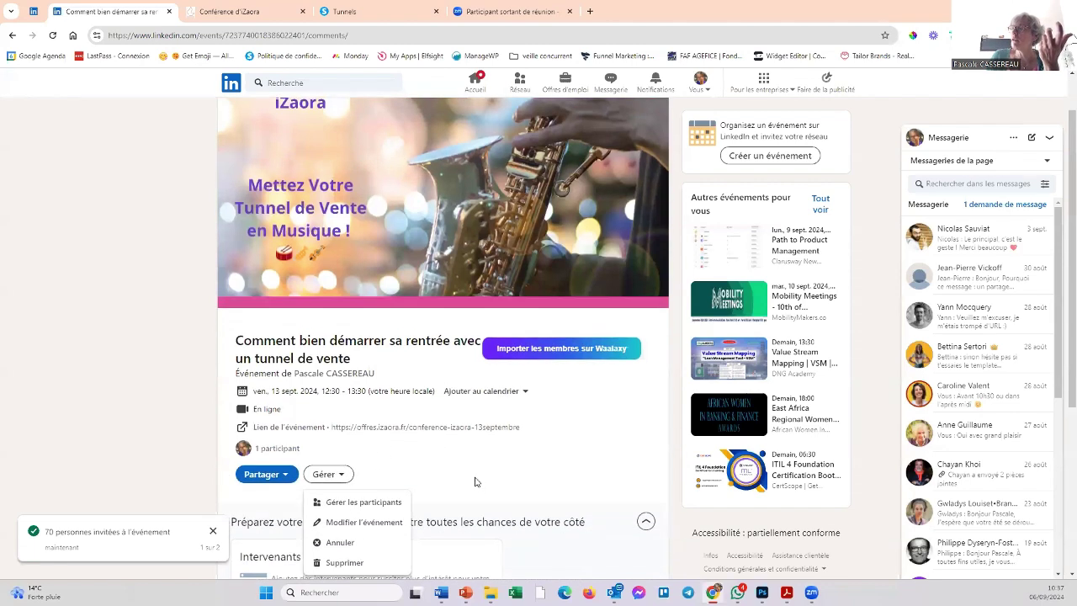
click(283, 476)
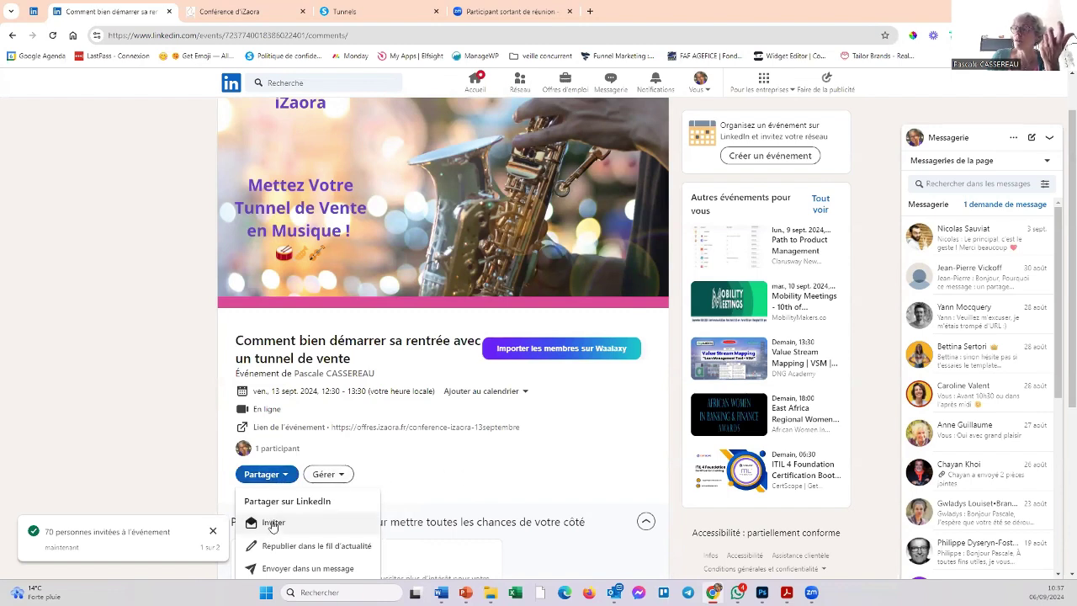
click(264, 569)
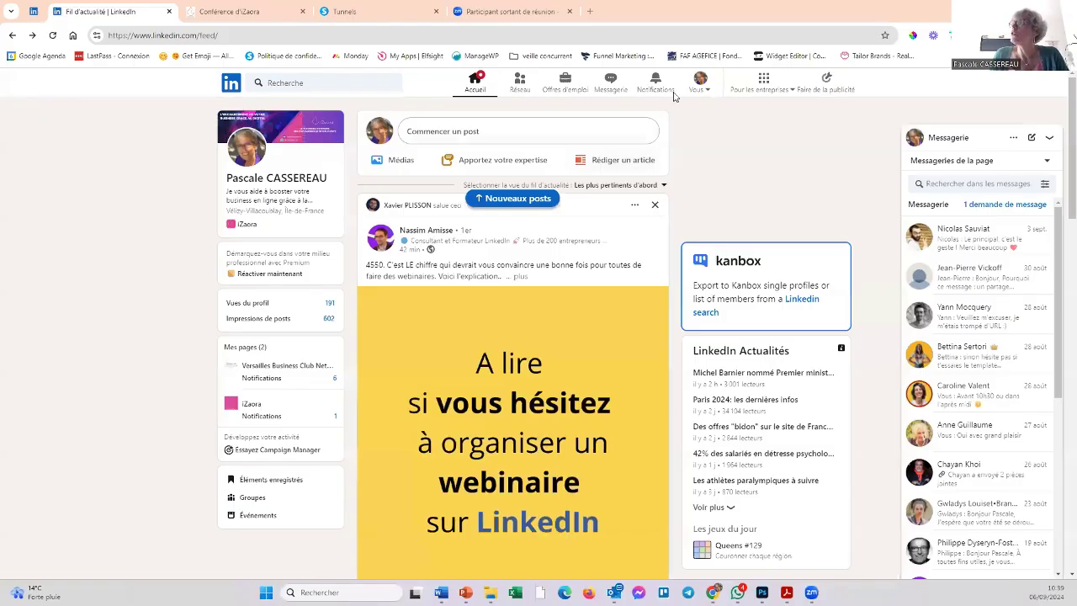
- Check the published event announcement among your own posts and activity, and return to the home feed
click(700, 83)
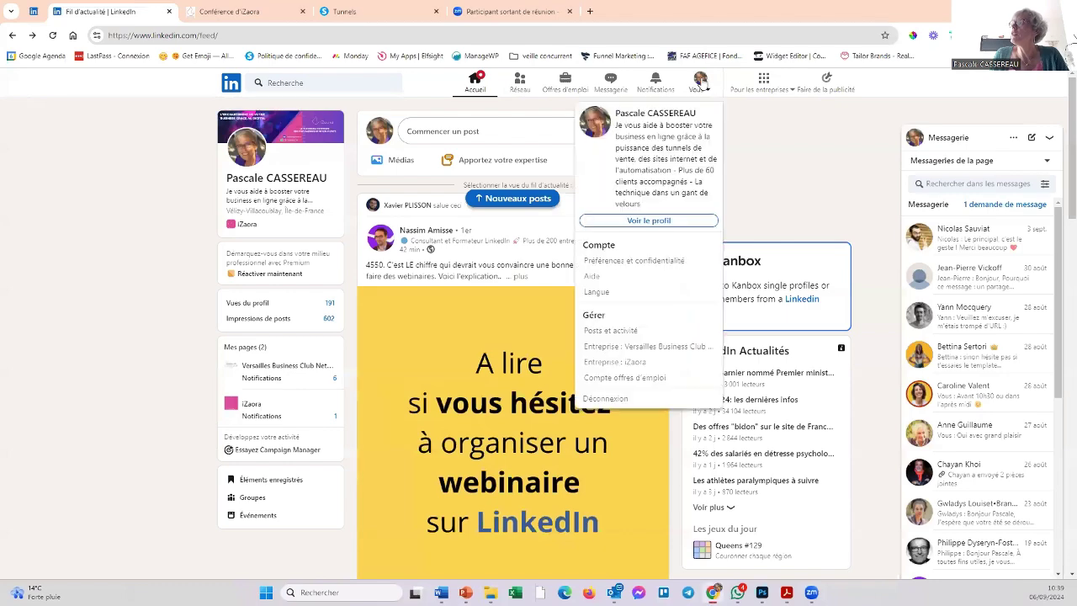
click(599, 331)
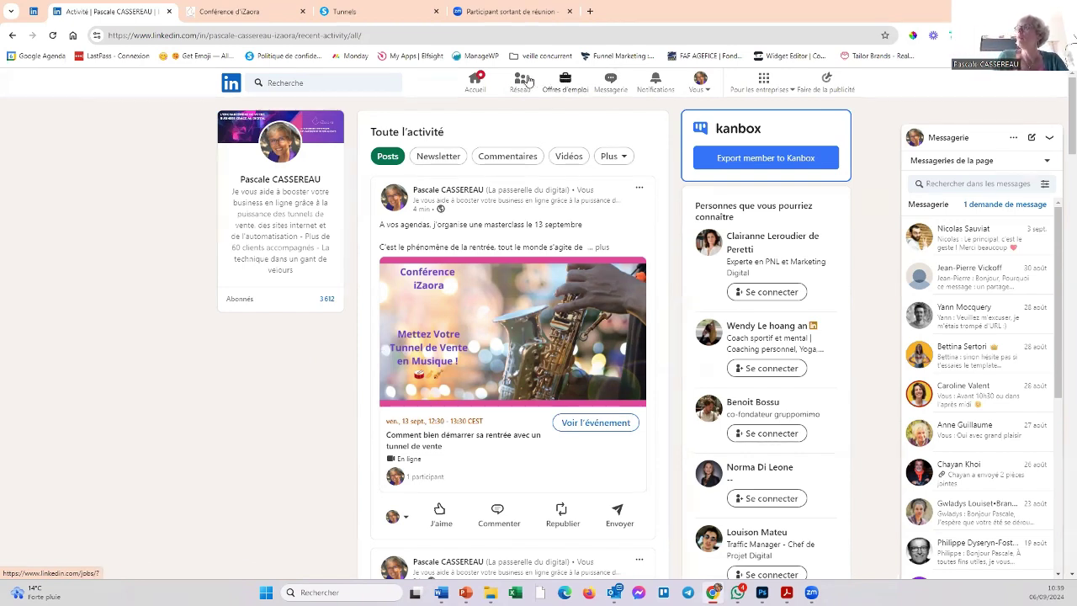
click(475, 88)
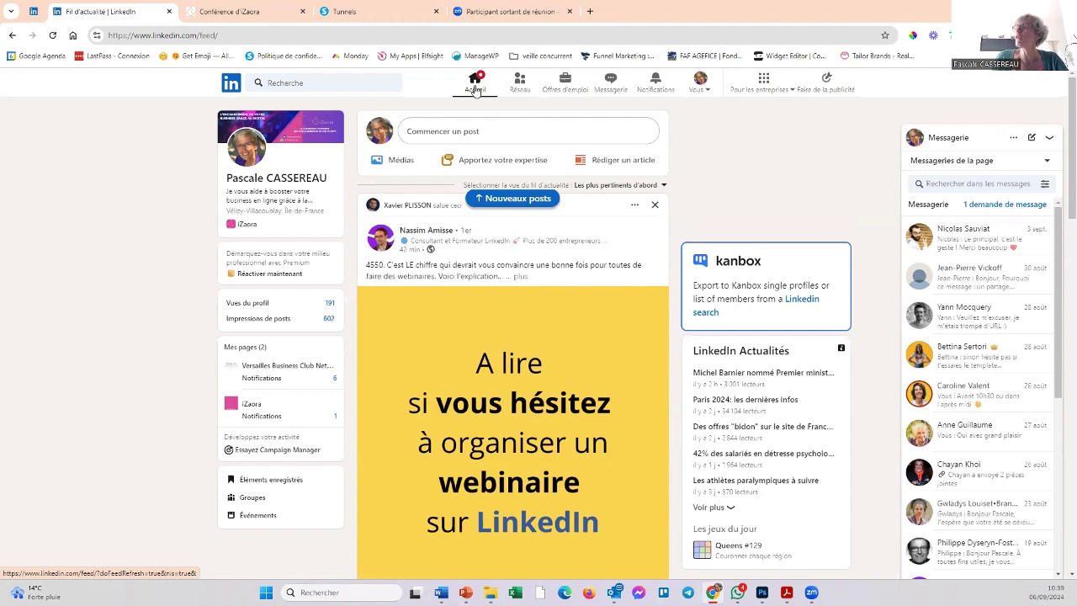
- Open the Events overview and examine your own events and the recommended events listed there
click(254, 516)
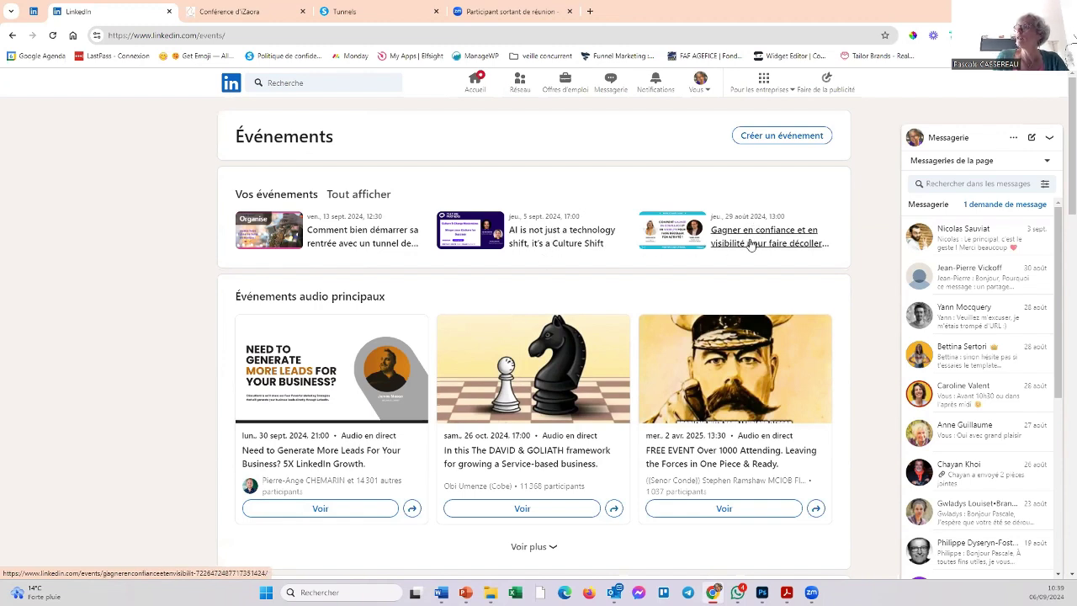
scroll(357, 366, down, 2)
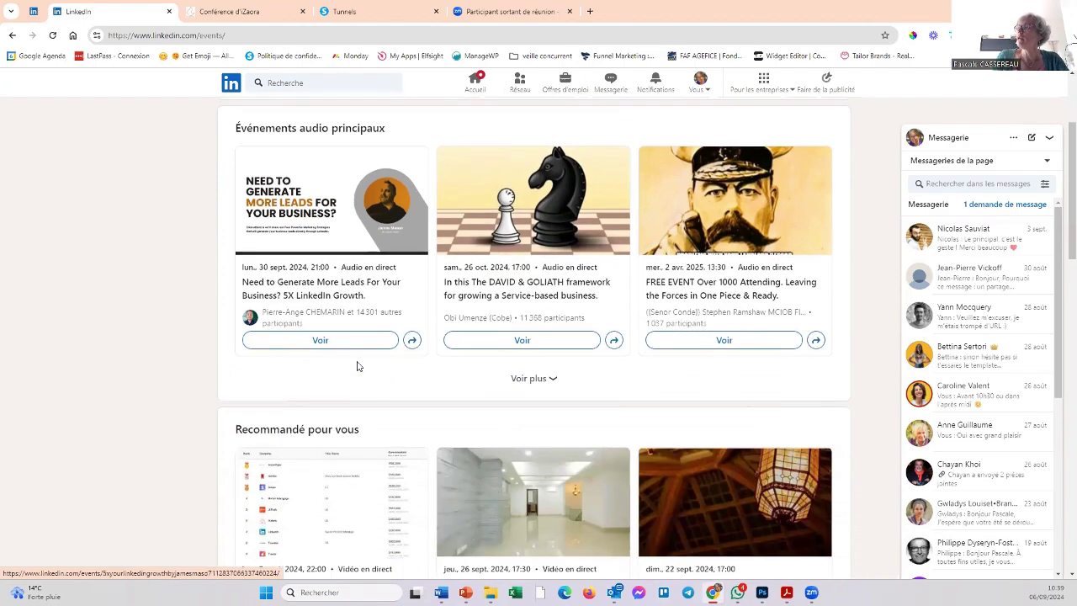
scroll(357, 366, down, 3)
scroll(357, 366, down, 2)
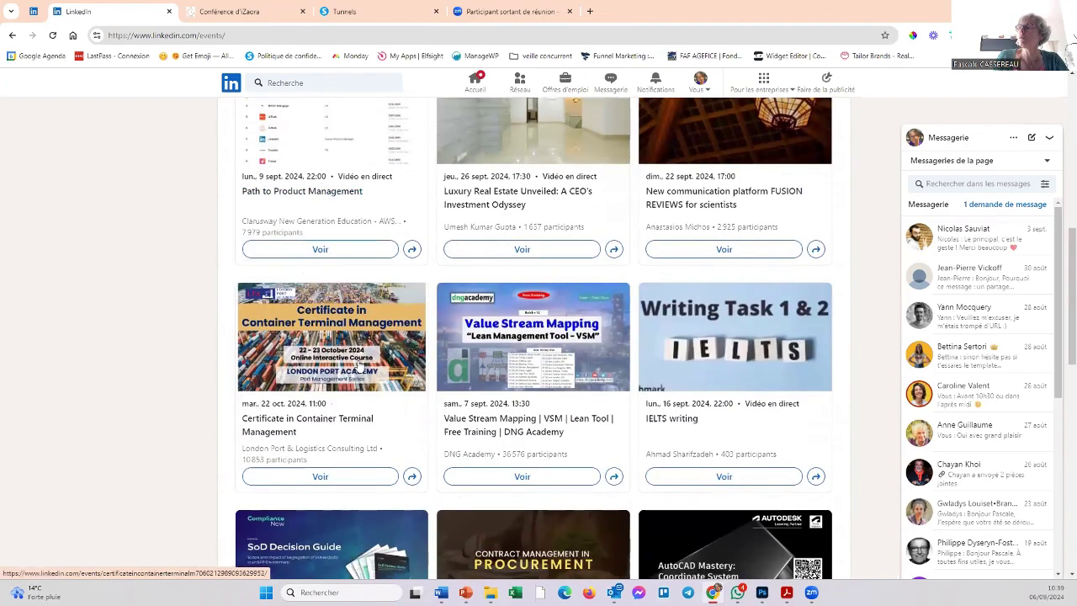
scroll(359, 366, down, 4)
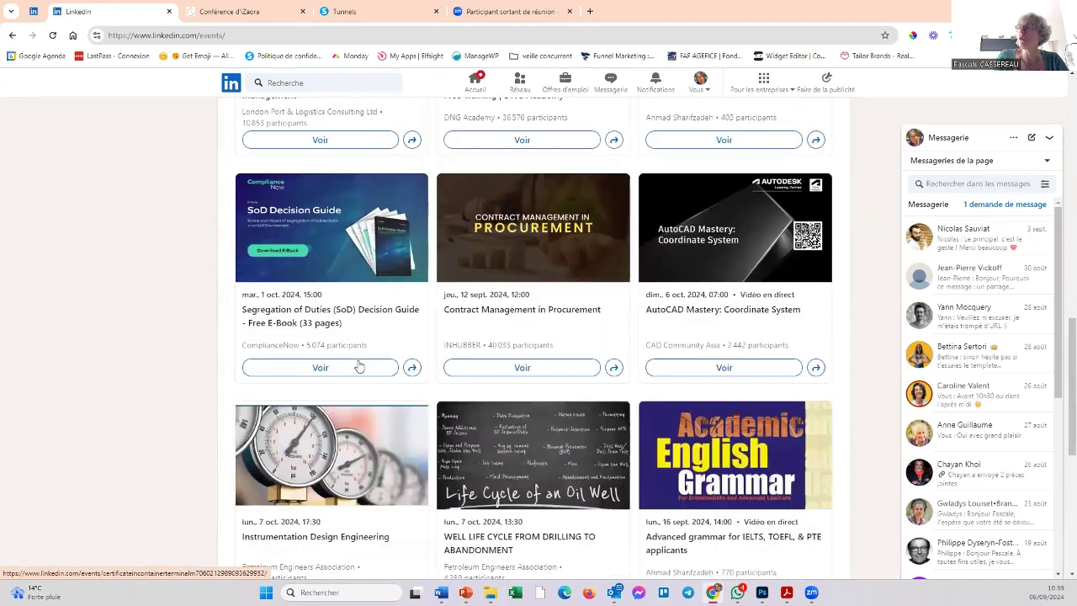
scroll(358, 365, down, 2)
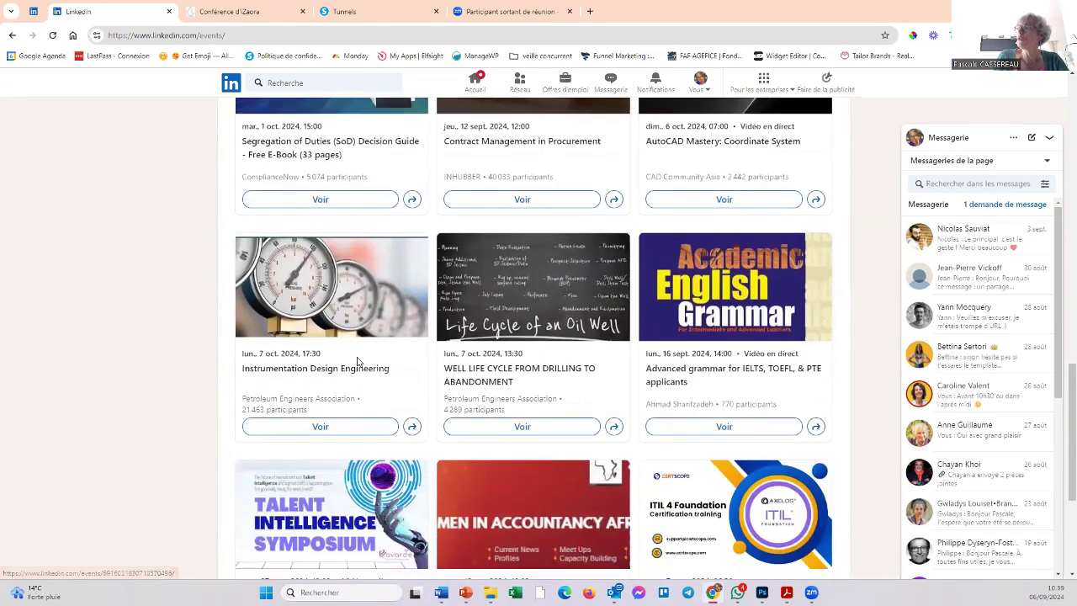
scroll(357, 362, down, 2)
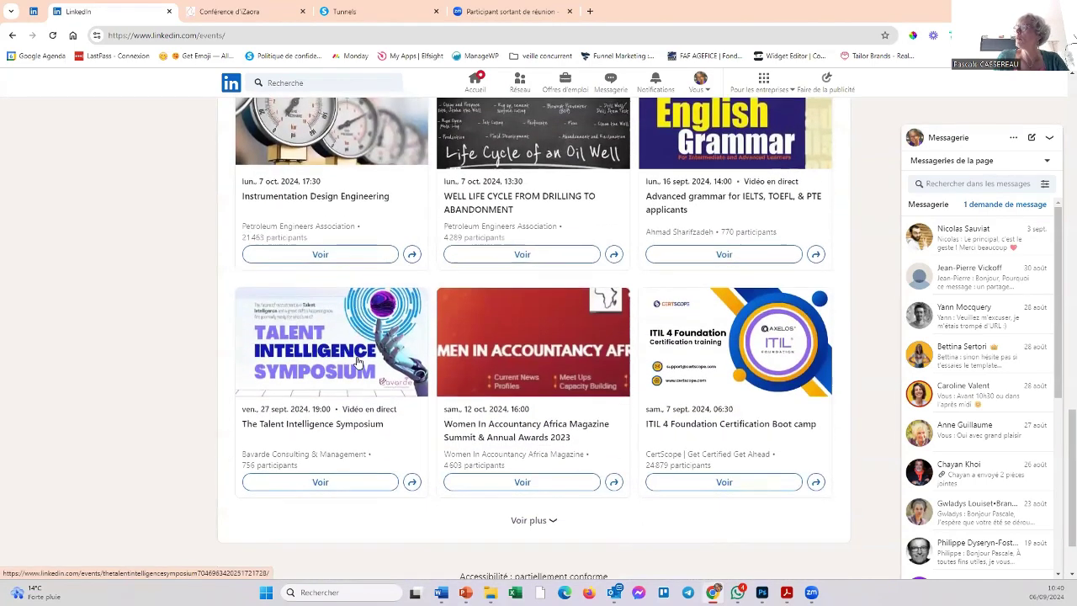
scroll(356, 362, down, 1)
scroll(356, 360, up, 2)
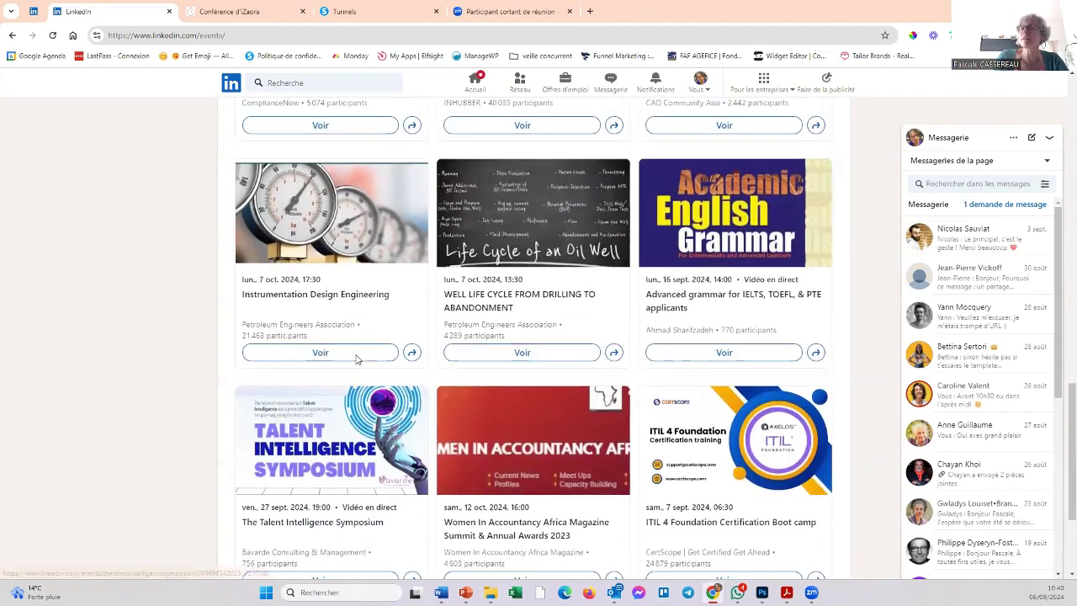
scroll(356, 359, up, 10)
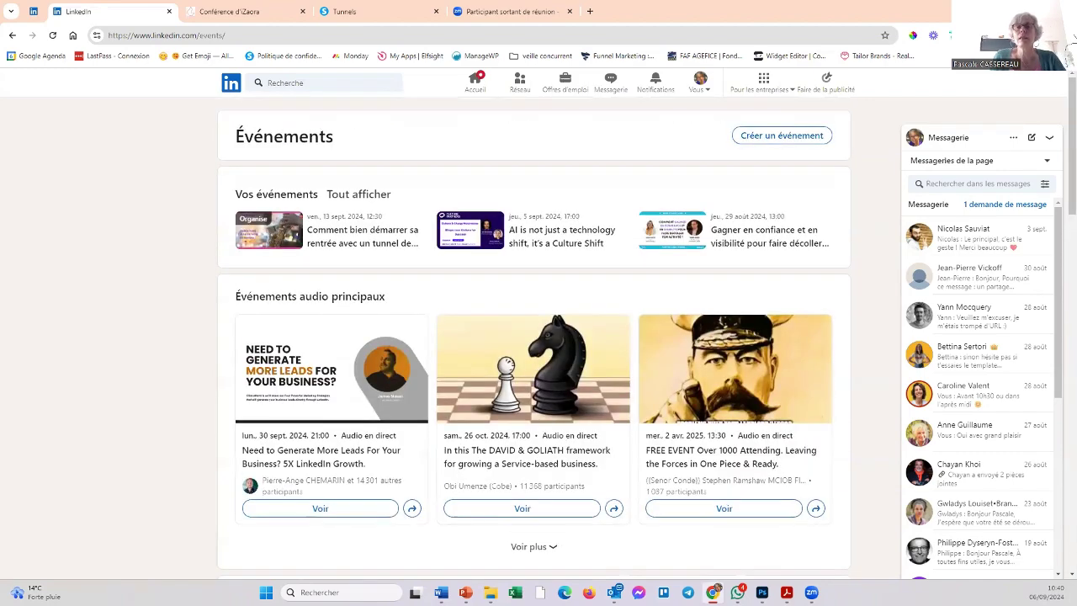